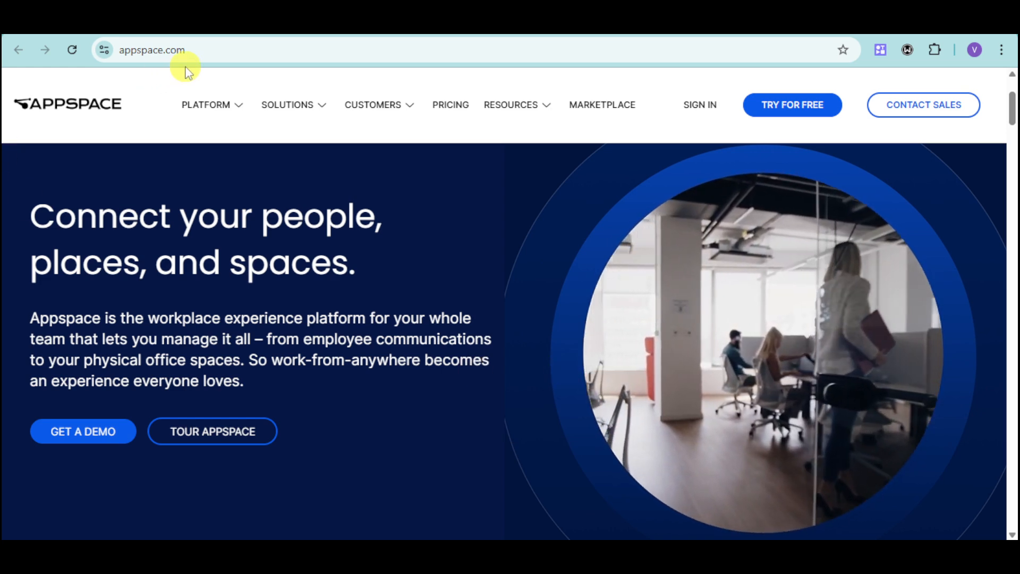
Step: Look over the Appspace homepage and its platform overview, and start the free trial
scroll(607, 377, "down", 7)
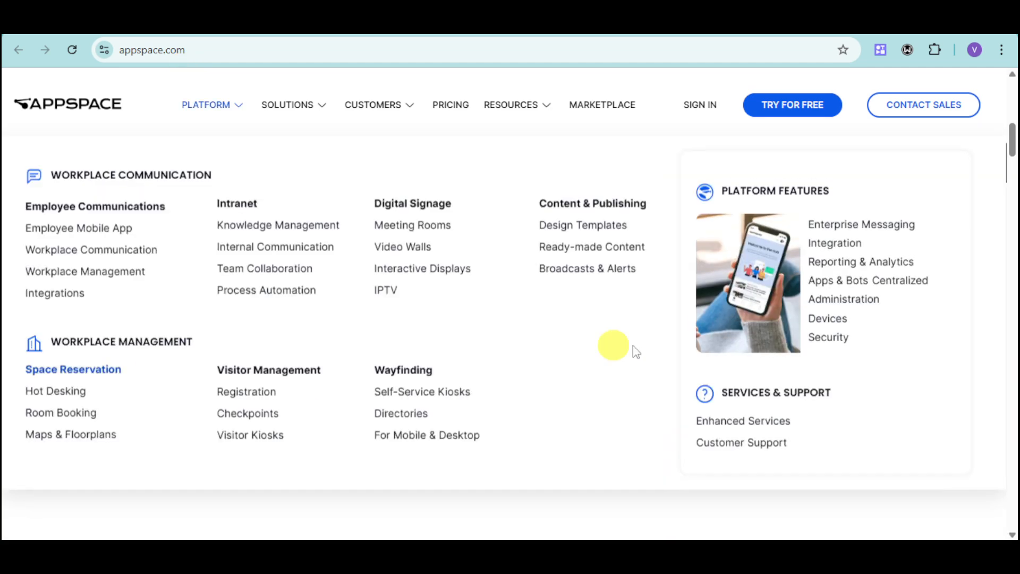
scroll(618, 519, "down", 3)
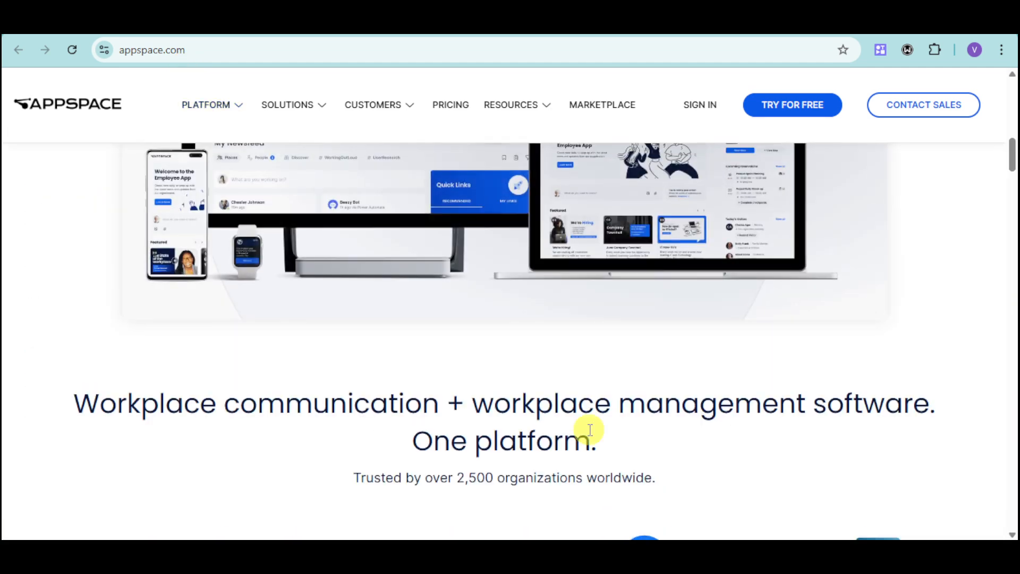
scroll(588, 425, "down", 2)
scroll(594, 373, "down", 1)
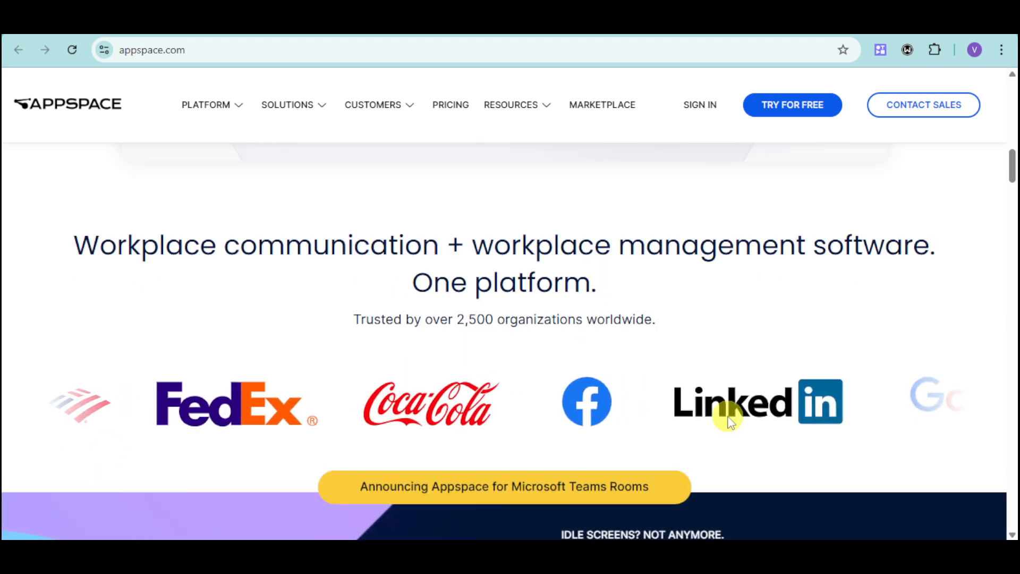
scroll(728, 417, "up", 10)
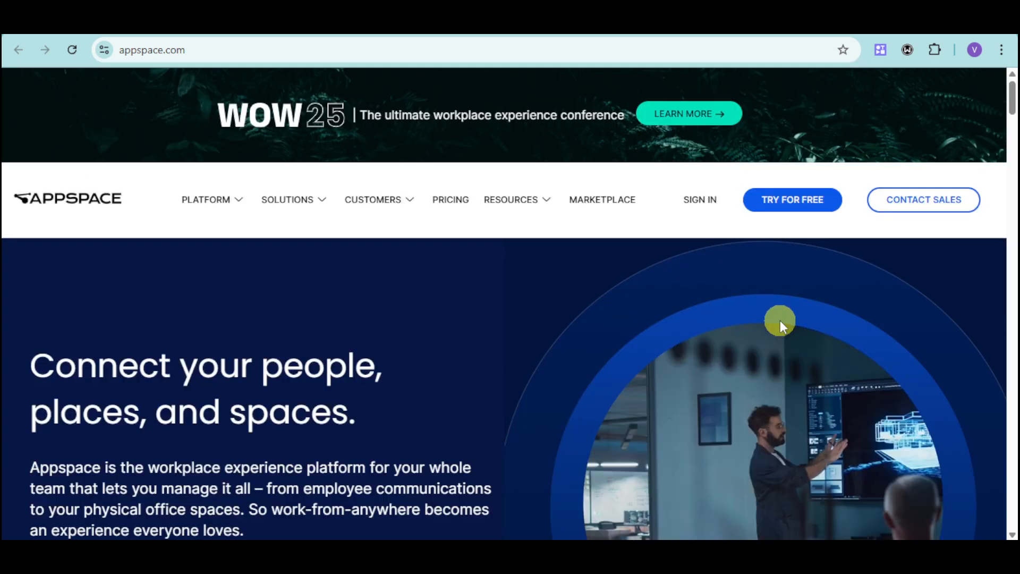
left_click(793, 210)
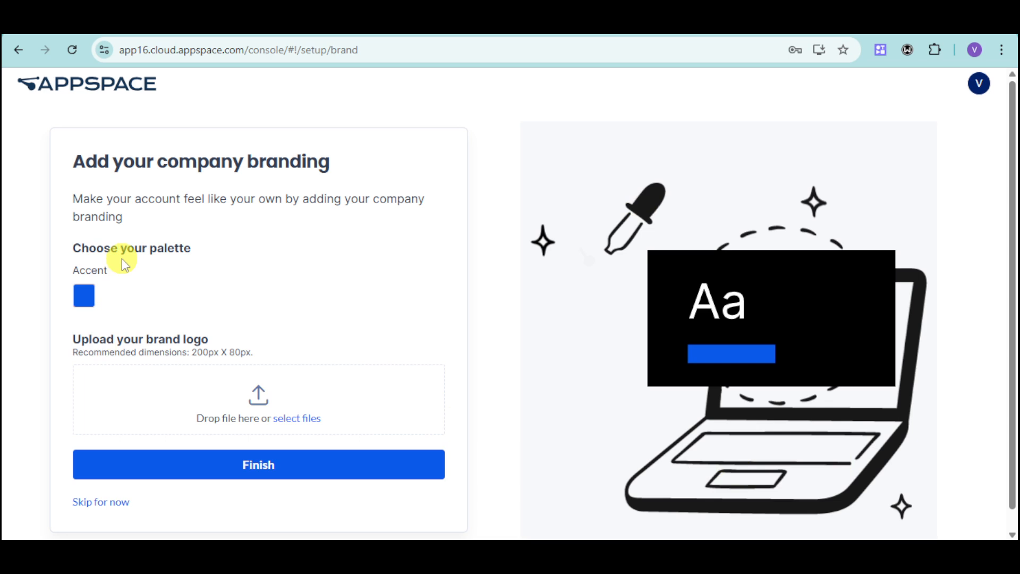
Step: Set the brand accent color to #3b0aebff and finish the company branding setup
left_click(85, 299)
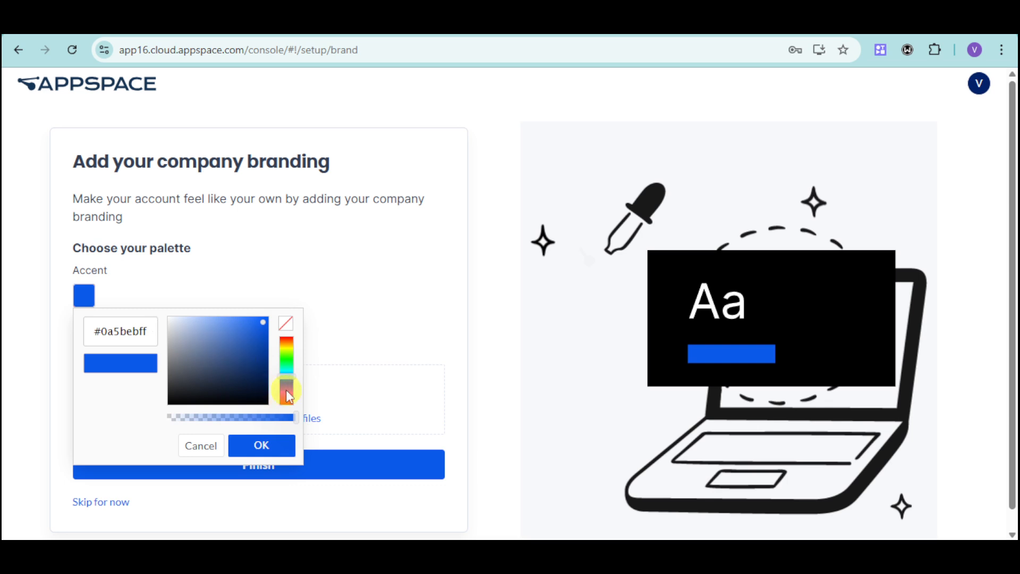
left_click_drag(286, 390, 289, 391)
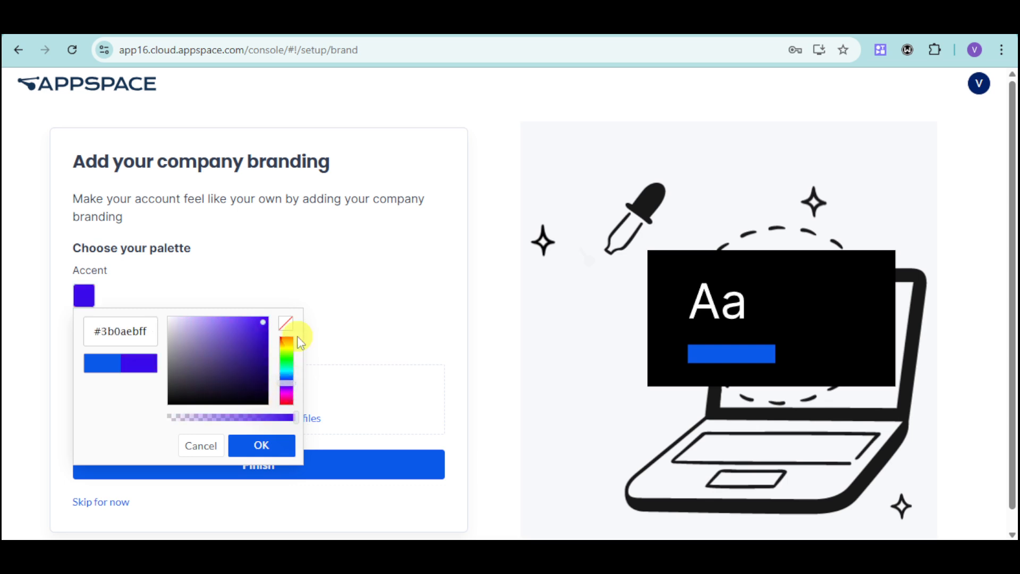
left_click(277, 450)
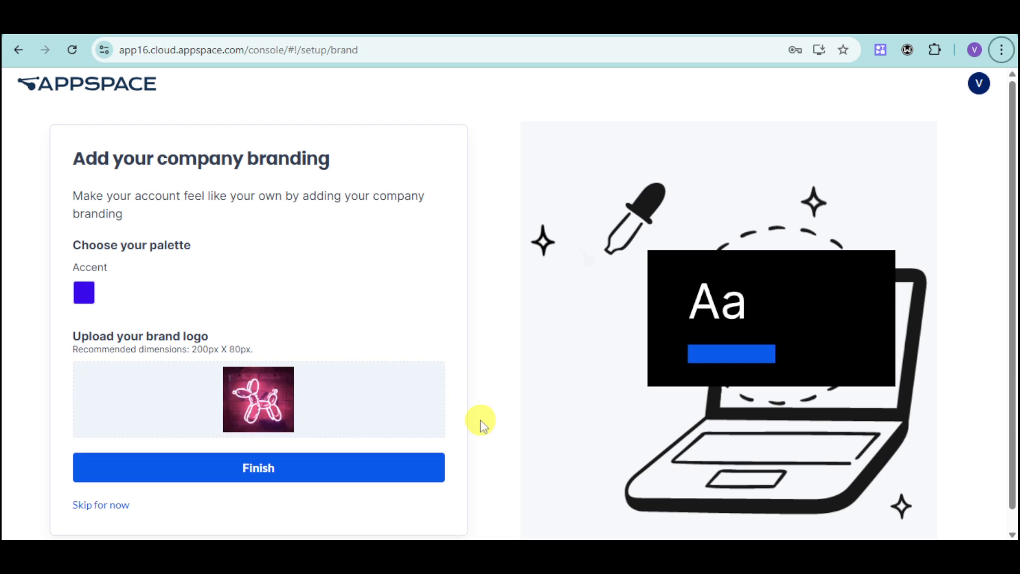
left_click(393, 466)
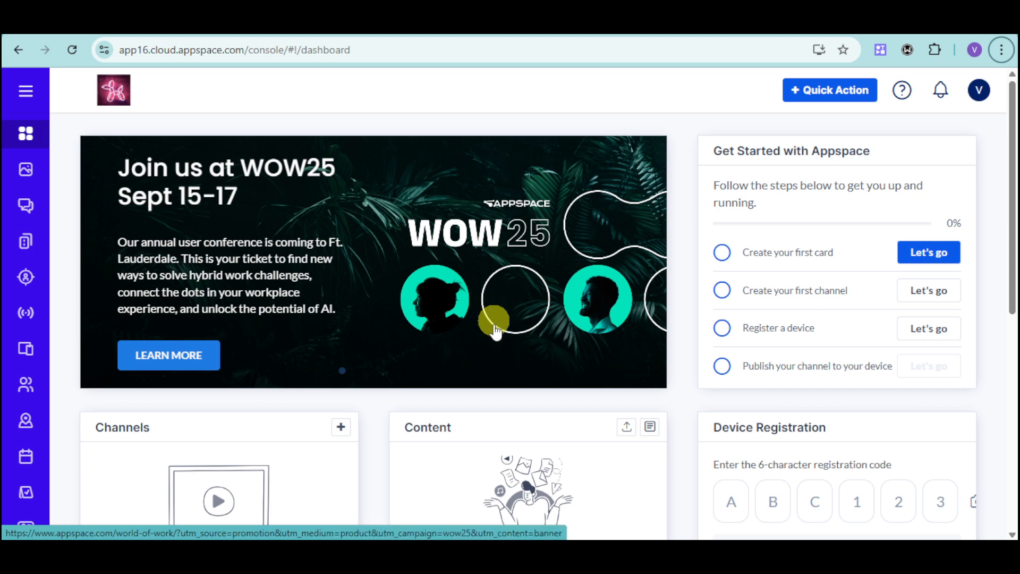
Step: Review the console's full list of navigation sections, covering Content, Communication, Workplace and Admin
left_click(31, 95)
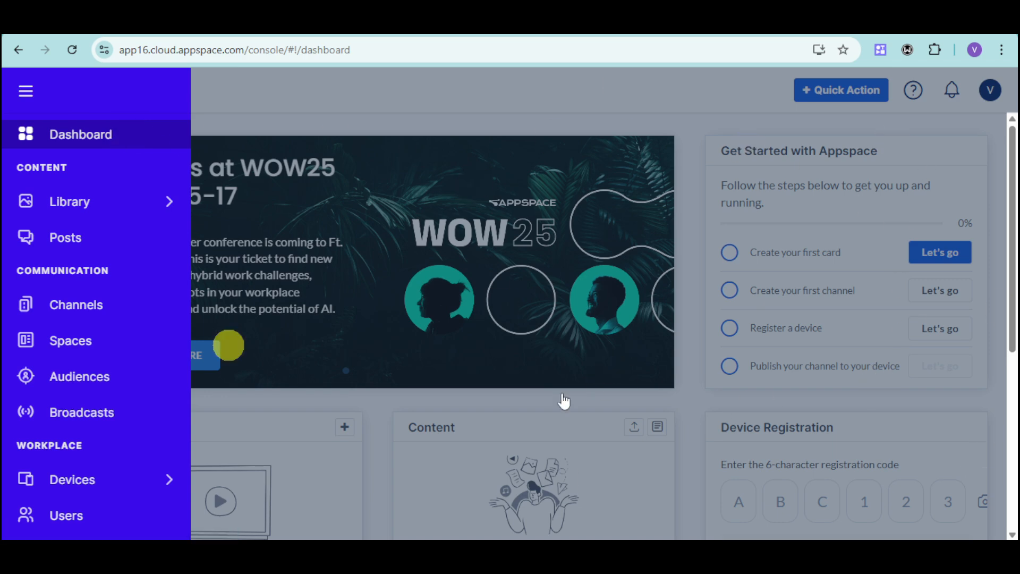
mouse_move(59, 207)
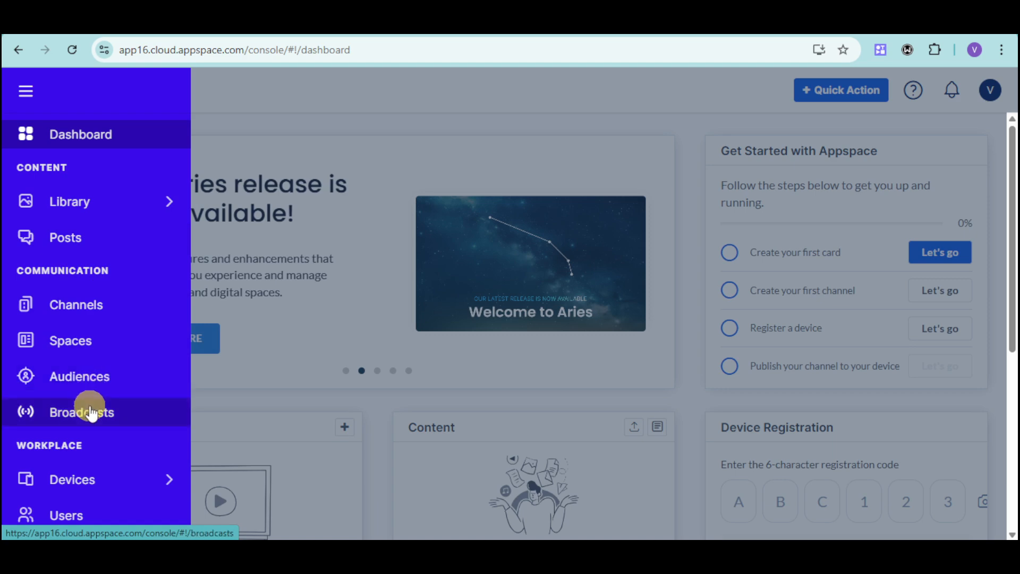
scroll(91, 413, "down", 4)
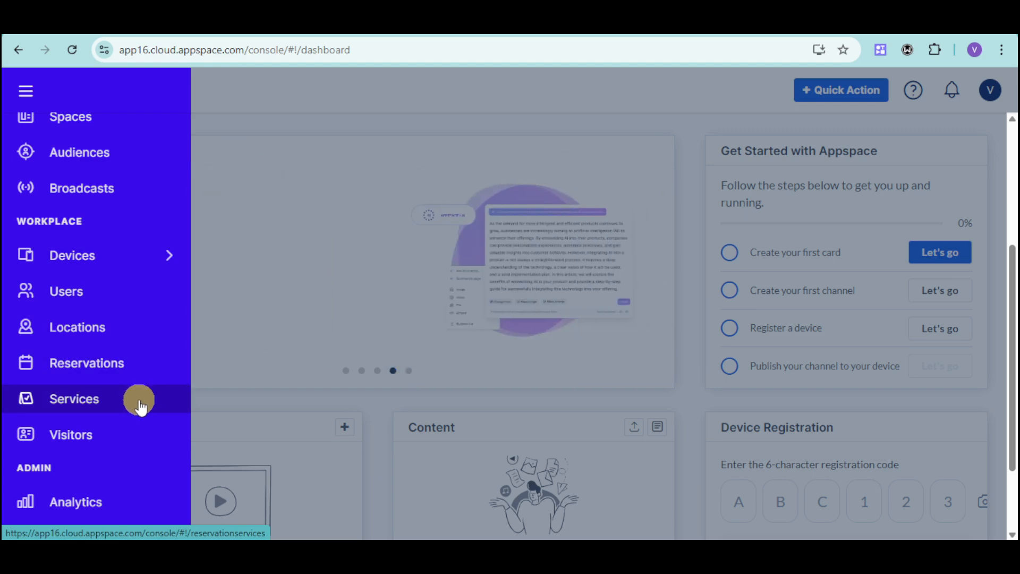
scroll(139, 434, "down", 2)
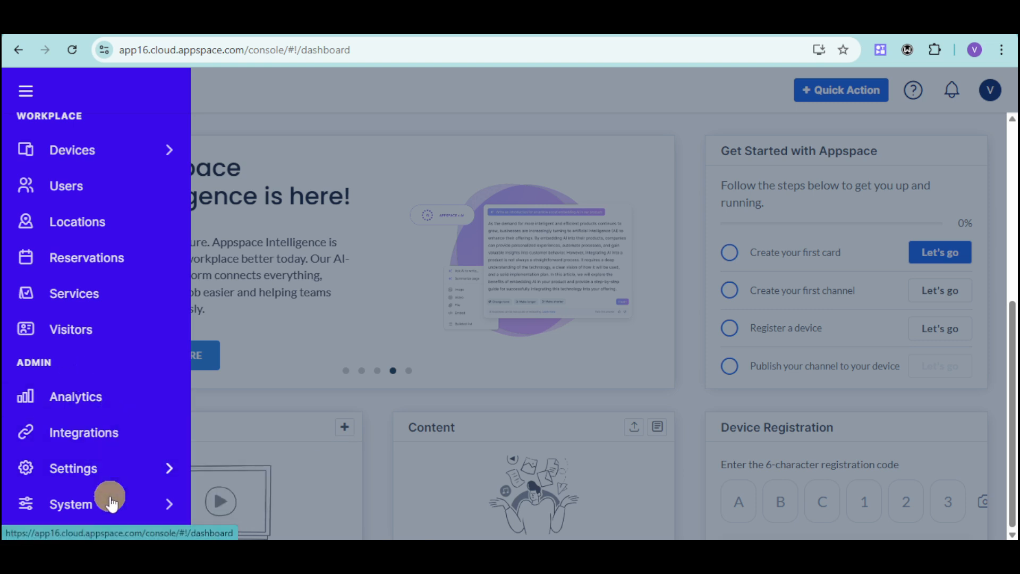
left_click(31, 89)
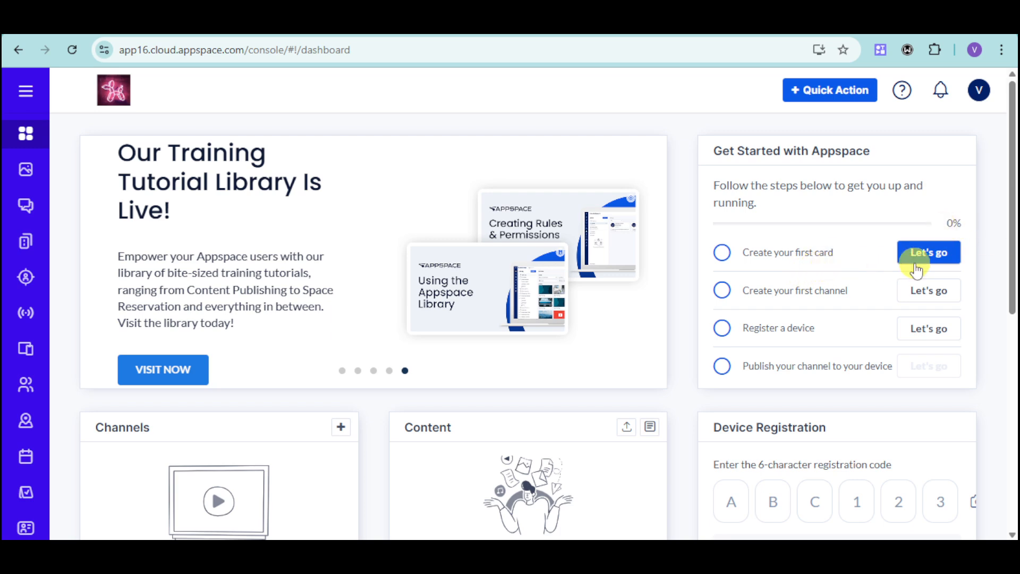
Step: Start creating the first card, compare the Workplace and Communication templates, and choose the Schedule Board template
left_click(940, 259)
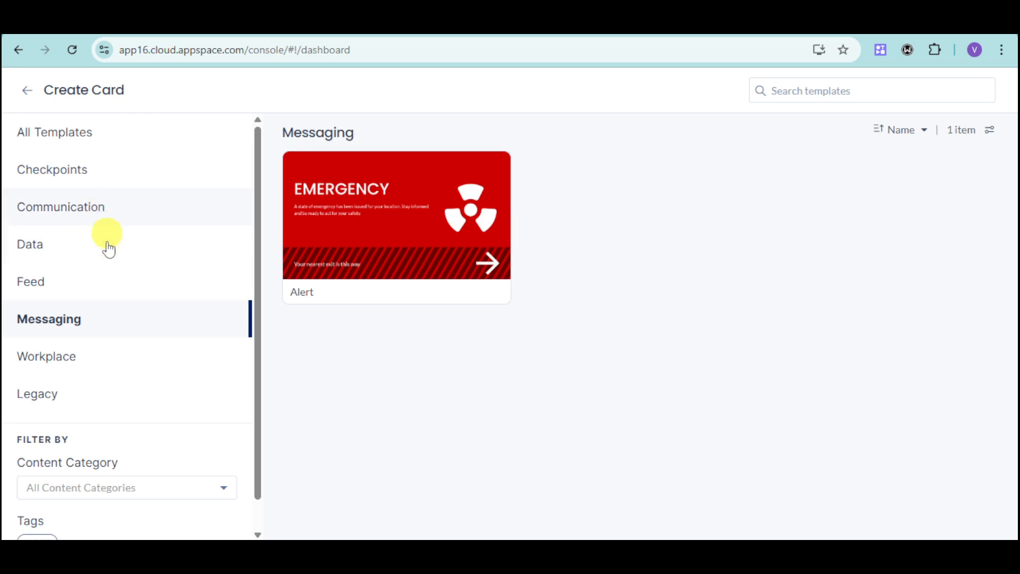
left_click(62, 368)
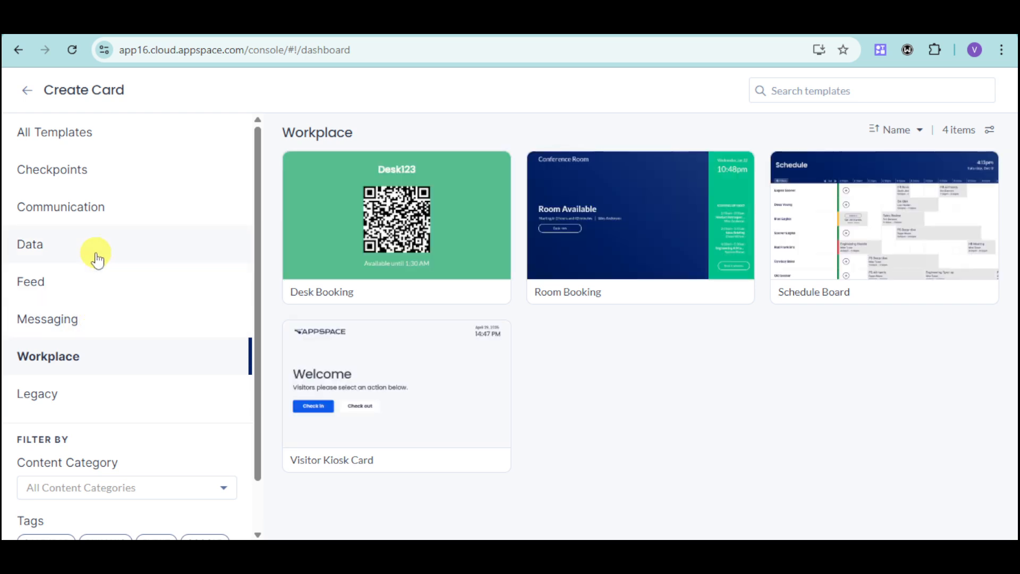
left_click(102, 207)
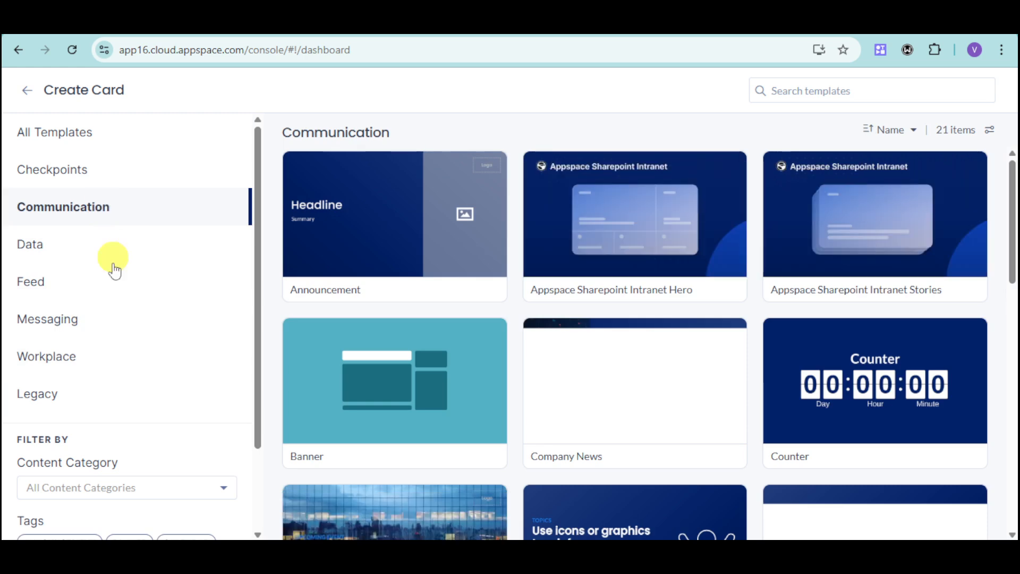
left_click(83, 357)
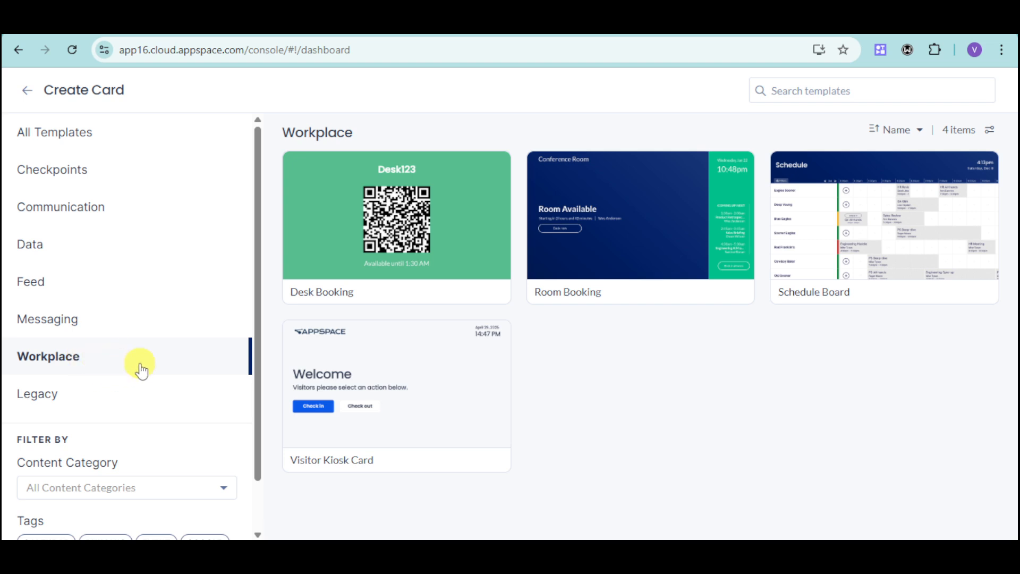
left_click(890, 232)
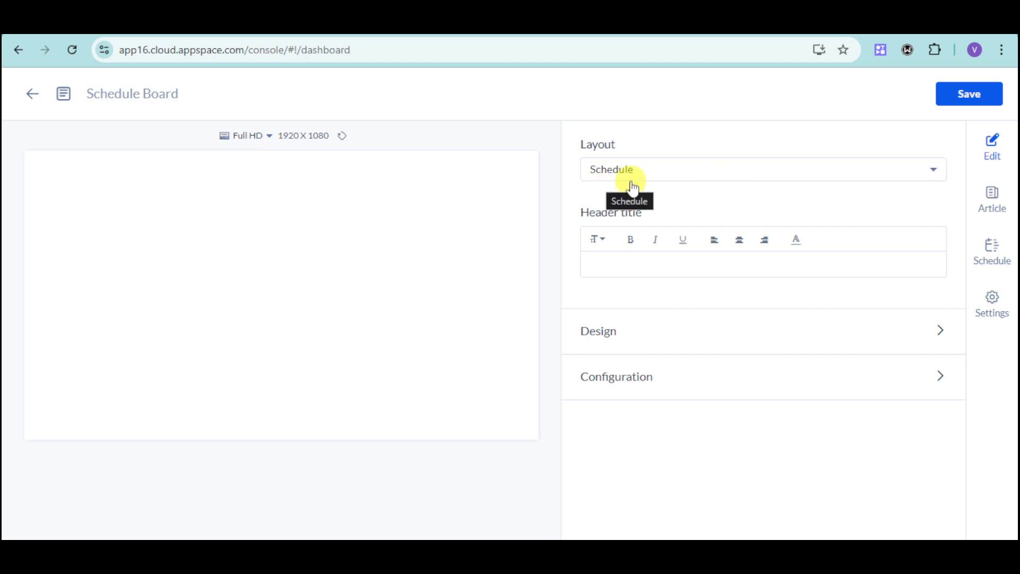
Step: Check the card's layout choices, connect Appspace as its calendar provider and look for rooms to add
left_click(724, 175)
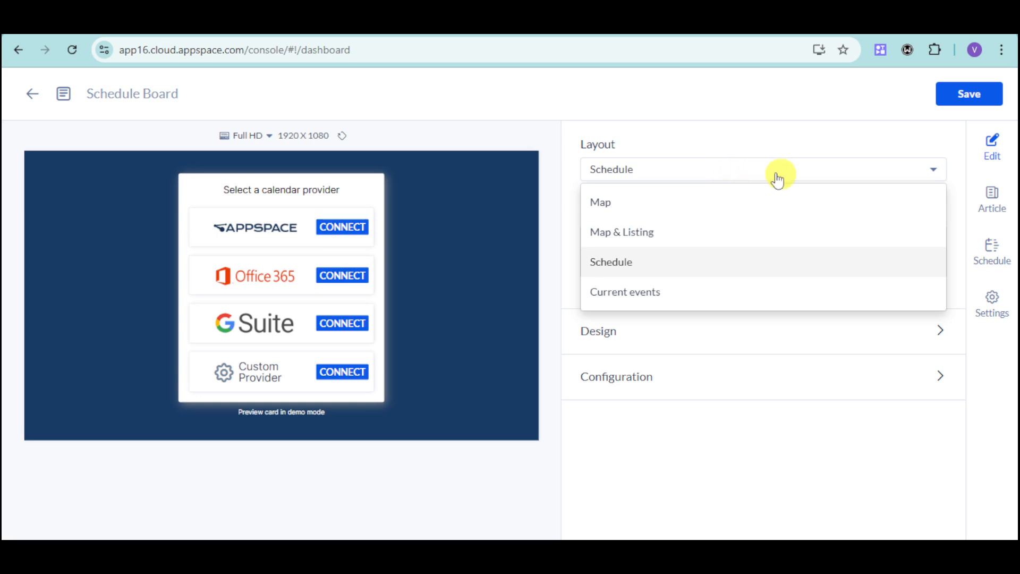
left_click(742, 469)
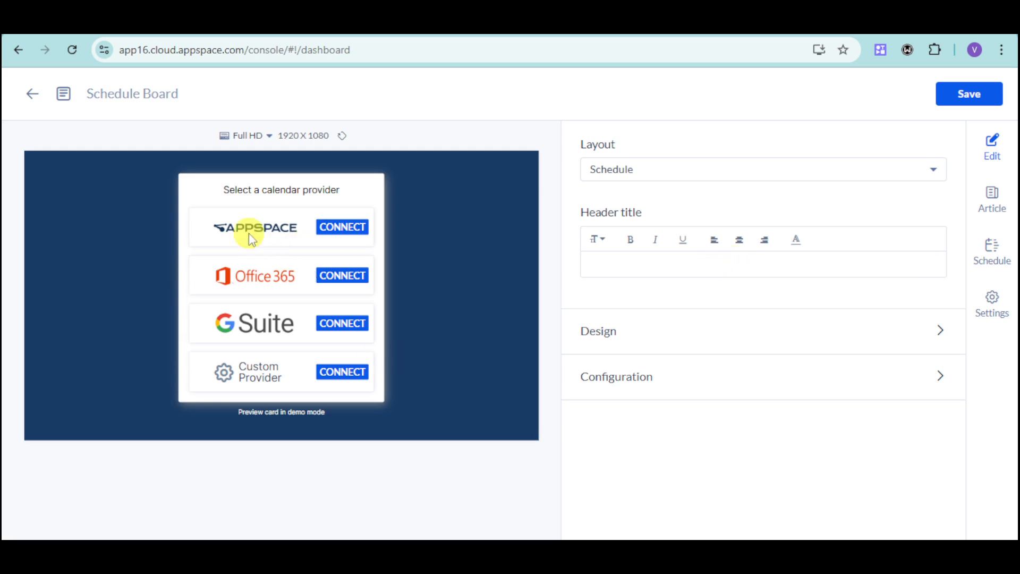
left_click(355, 234)
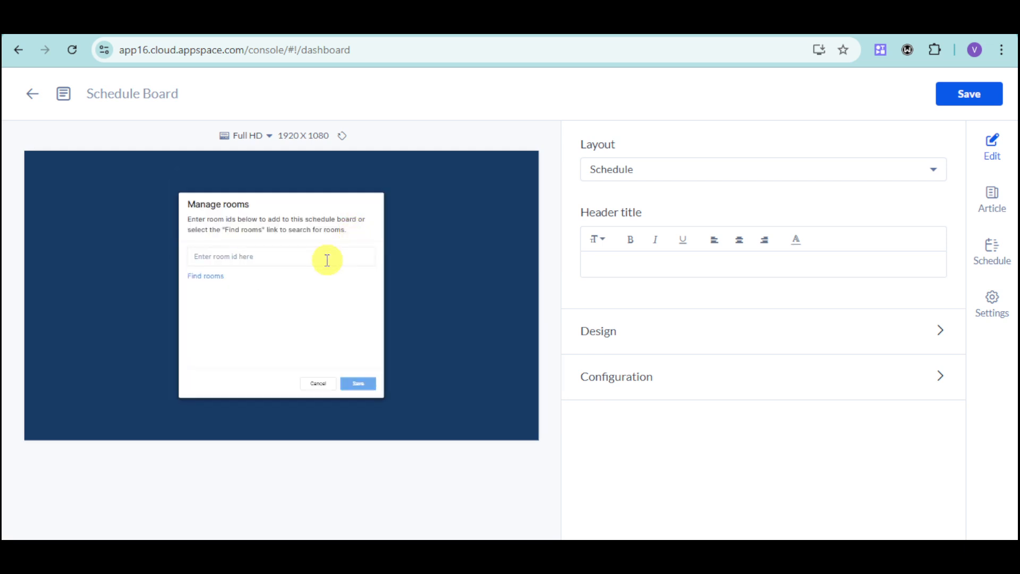
left_click(282, 259)
left_click(215, 277)
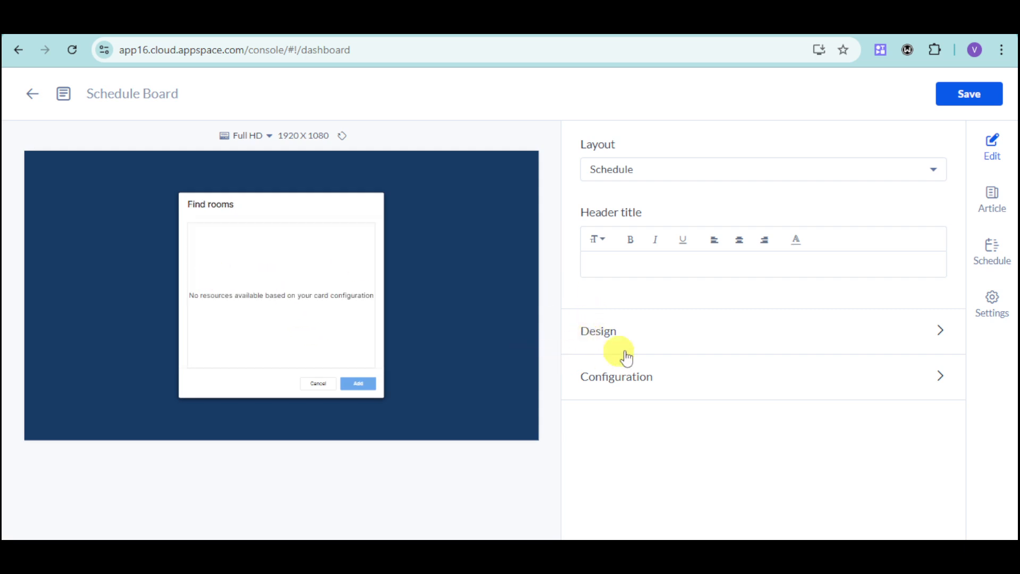
Step: Examine the Schedule Board card's Design and Configuration settings, and leave the card editor without saving
left_click(929, 335)
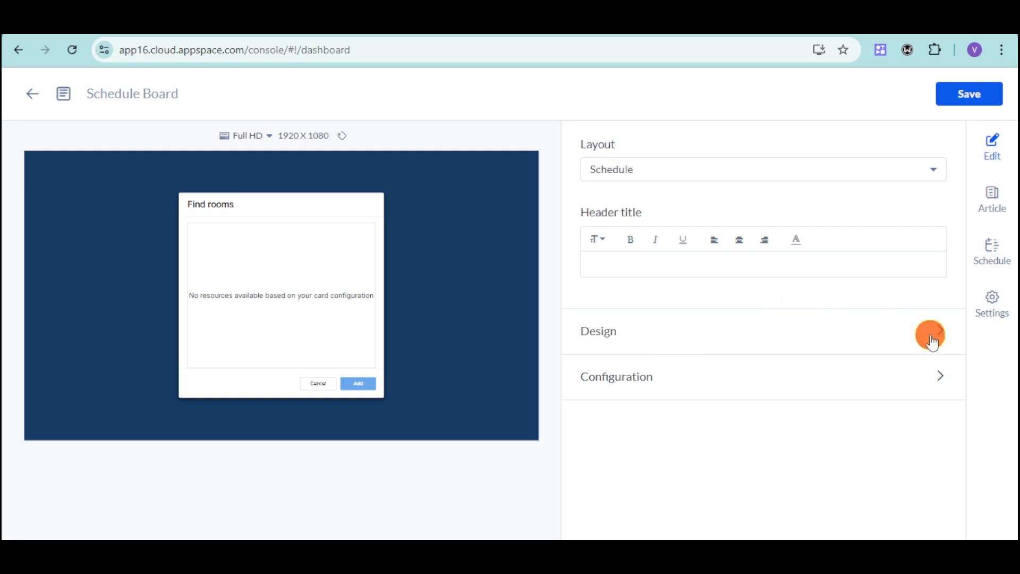
scroll(793, 404, "down", 3)
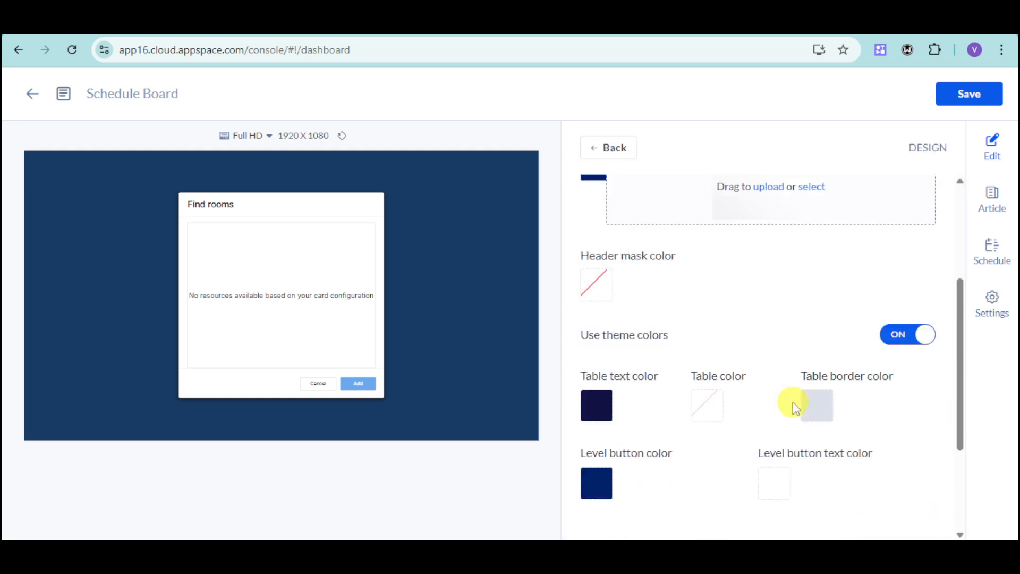
scroll(788, 401, "up", 3)
scroll(690, 352, "down", 5)
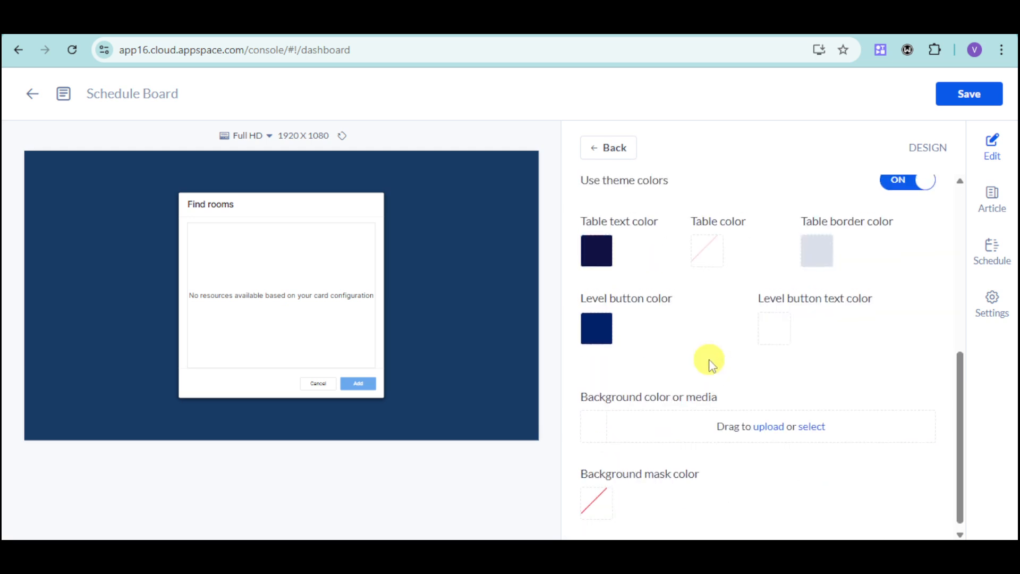
scroll(709, 359, "up", 5)
left_click(614, 145)
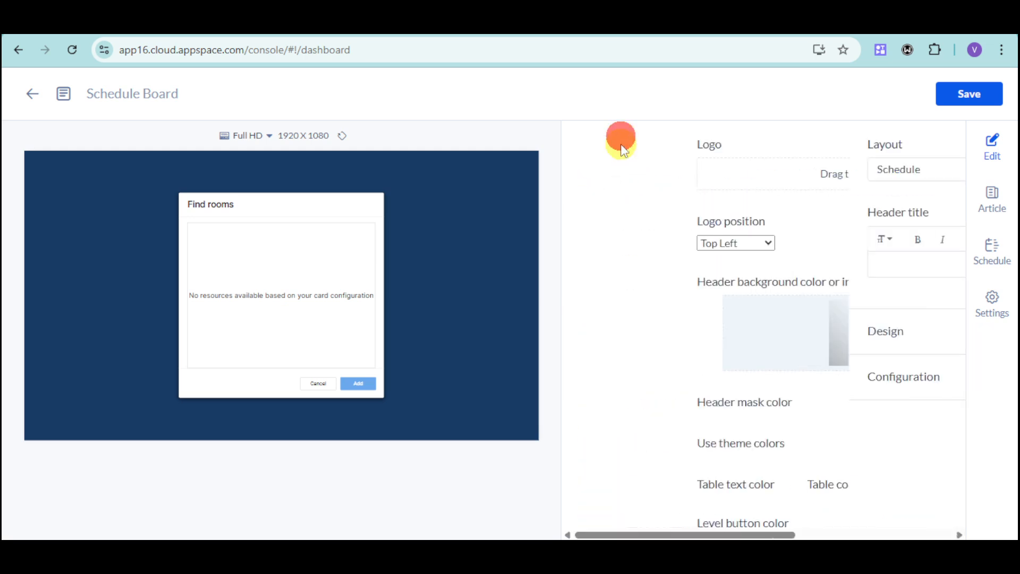
left_click(924, 376)
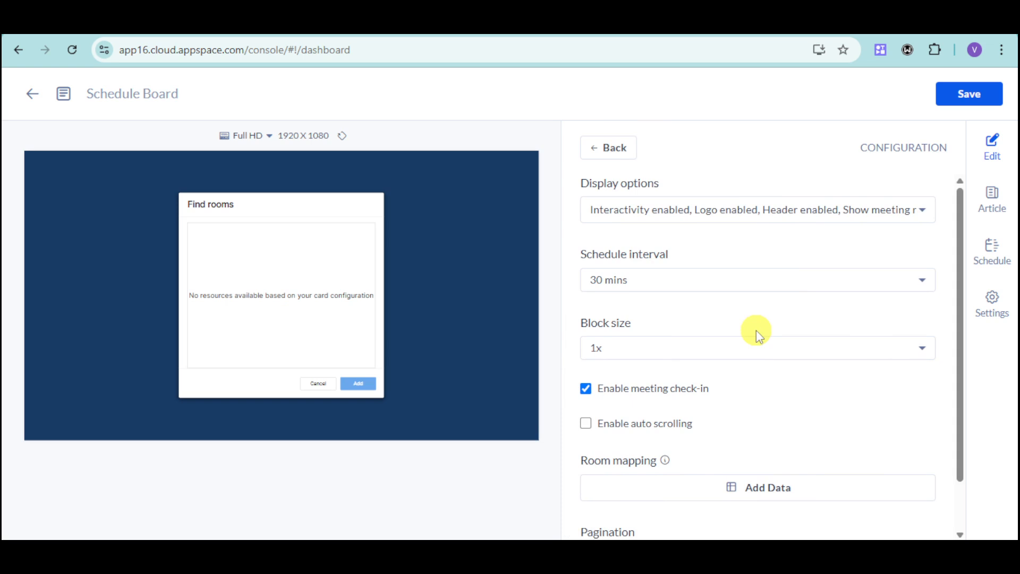
scroll(756, 329, "down", 1)
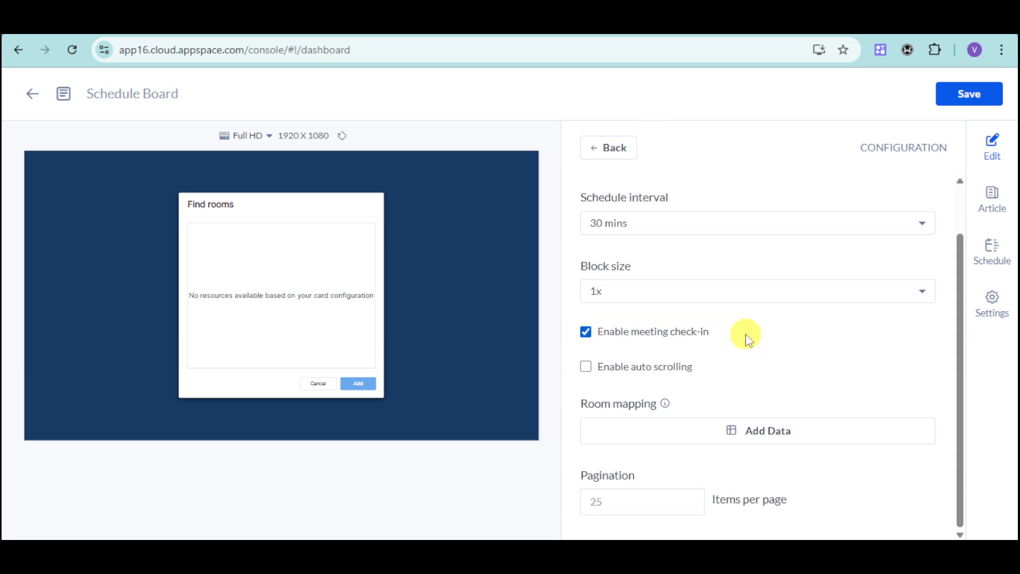
left_click(33, 96)
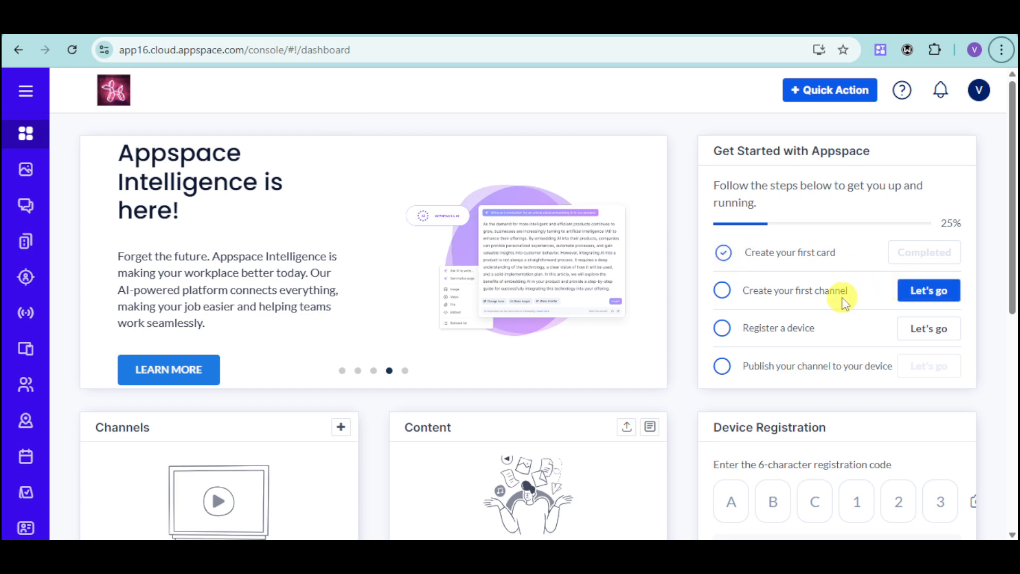
Step: Create the first playlist channel with the name Meeting
left_click(930, 302)
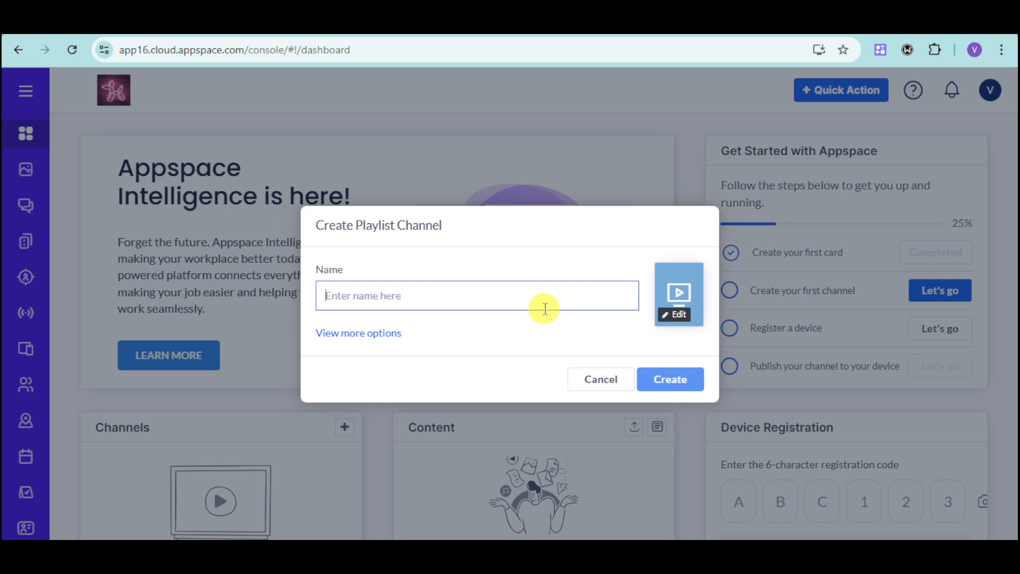
type("Meet")
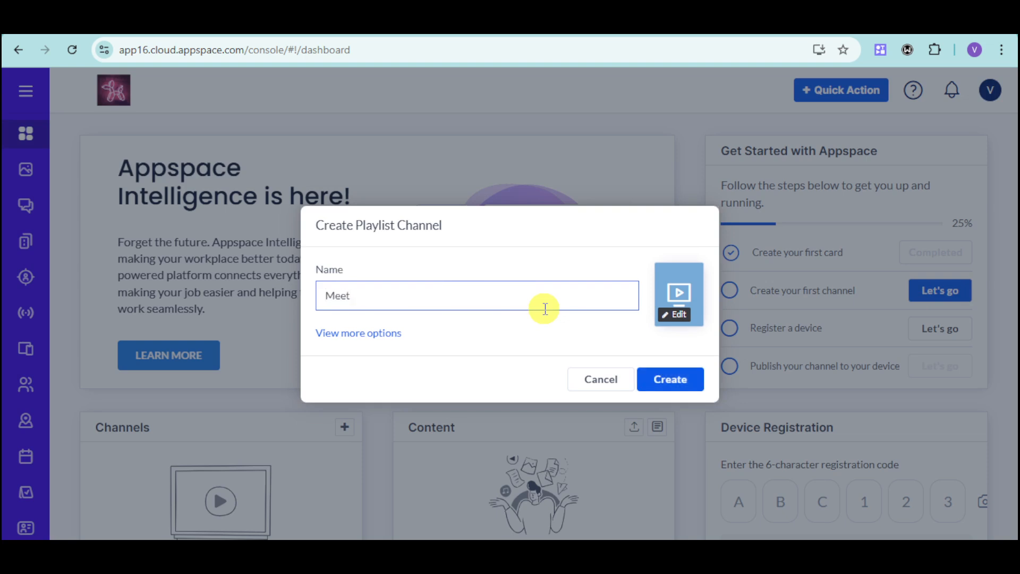
type("ing")
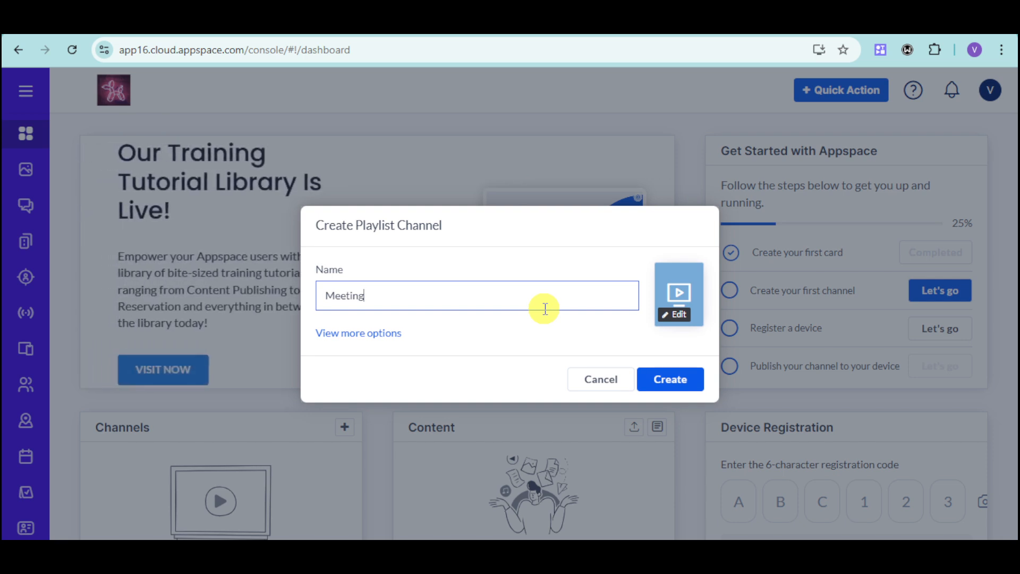
left_click(665, 380)
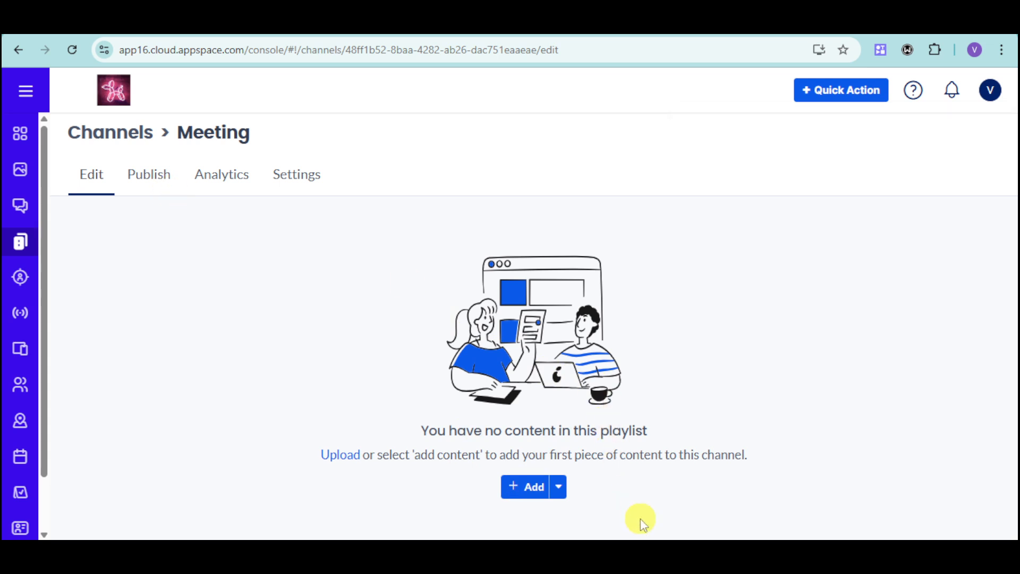
Step: Add a Visitor Kiosk Card to the Meeting channel's playlist and save it with its default content
left_click(533, 487)
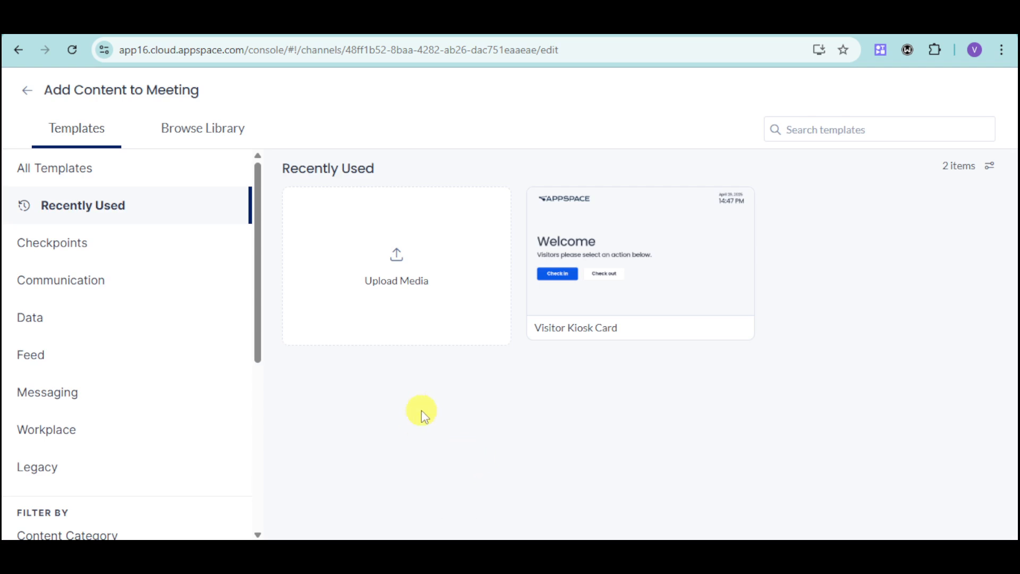
left_click(661, 319)
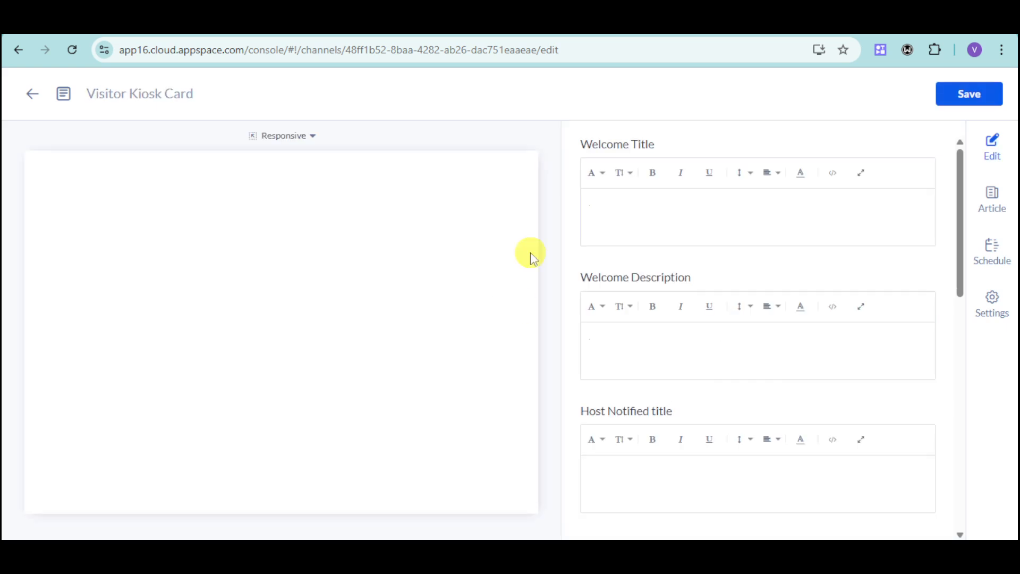
left_click(943, 97)
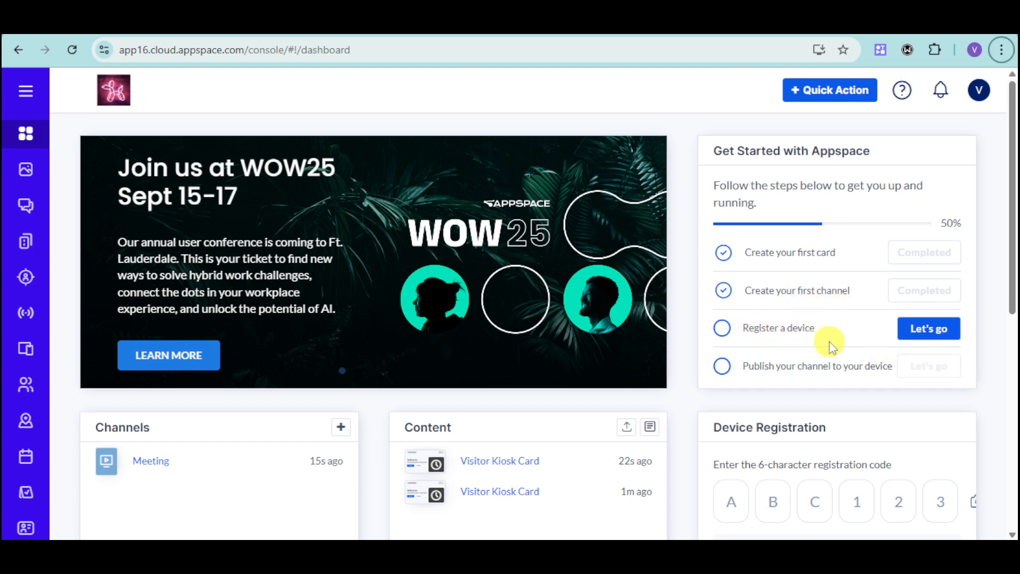
Step: Check the fields required to register a new device, and leave the registration form without submitting it
left_click(921, 340)
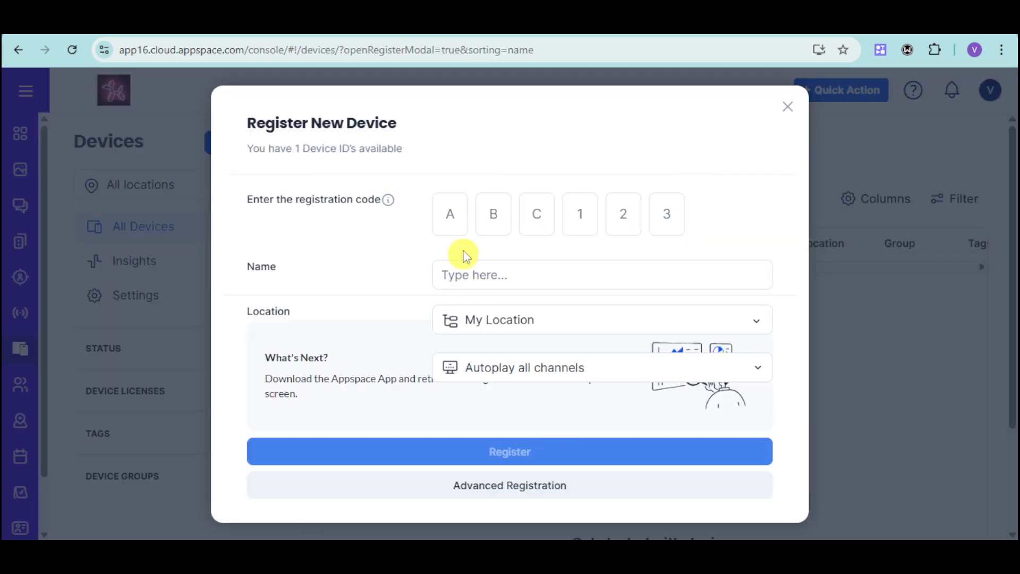
left_click(462, 222)
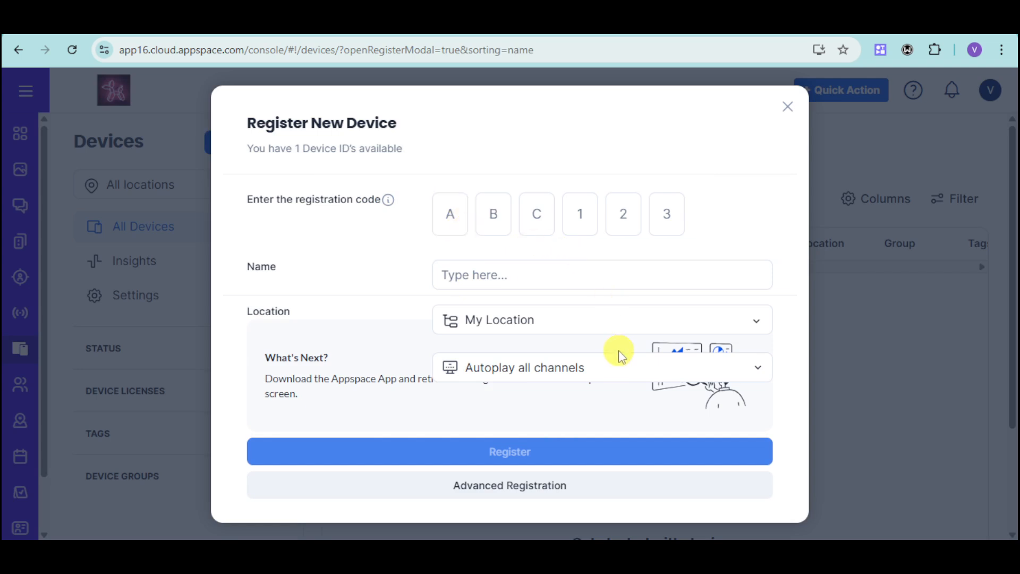
left_click(661, 263)
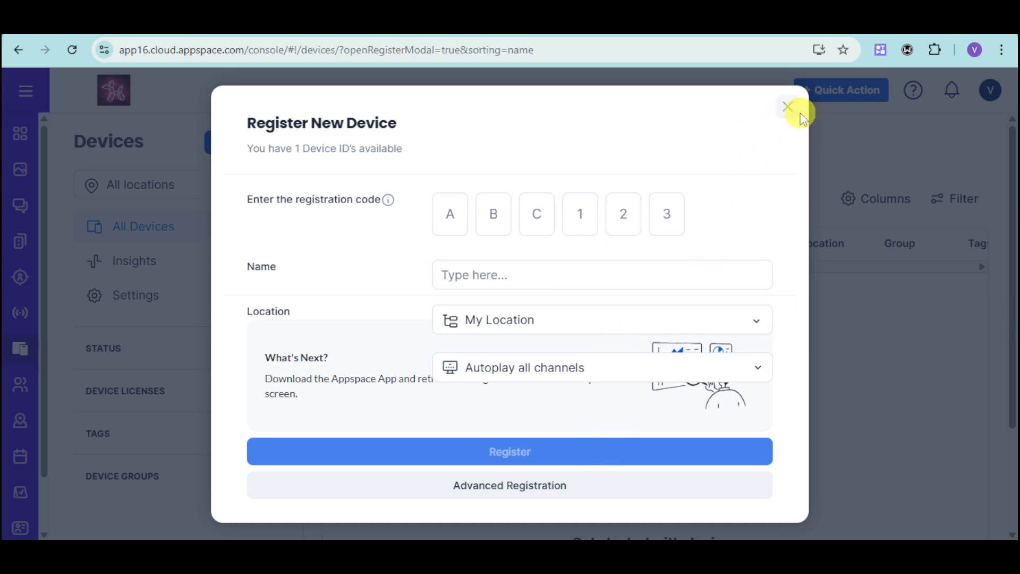
left_click(787, 107)
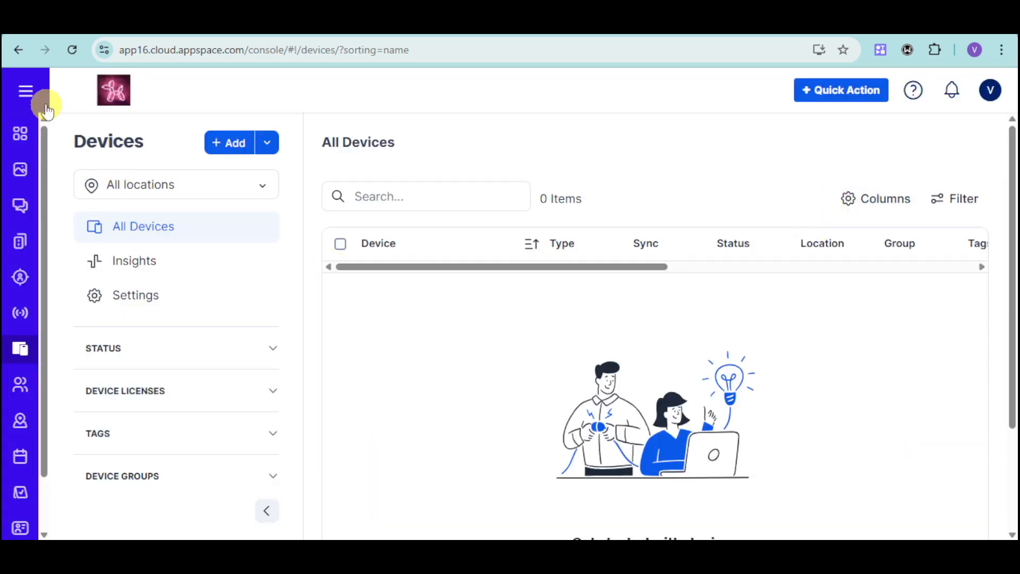
left_click(32, 93)
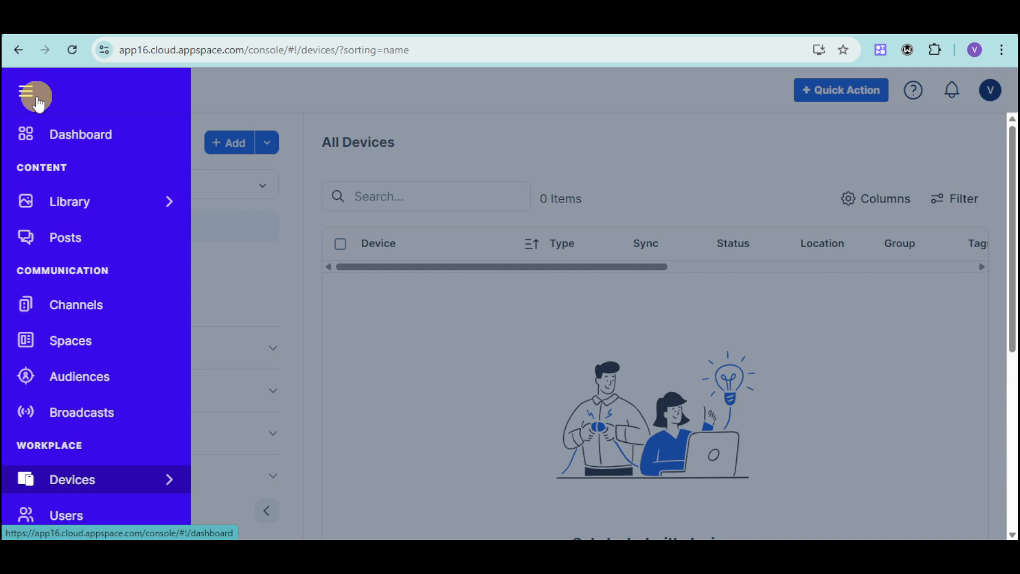
mouse_move(114, 210)
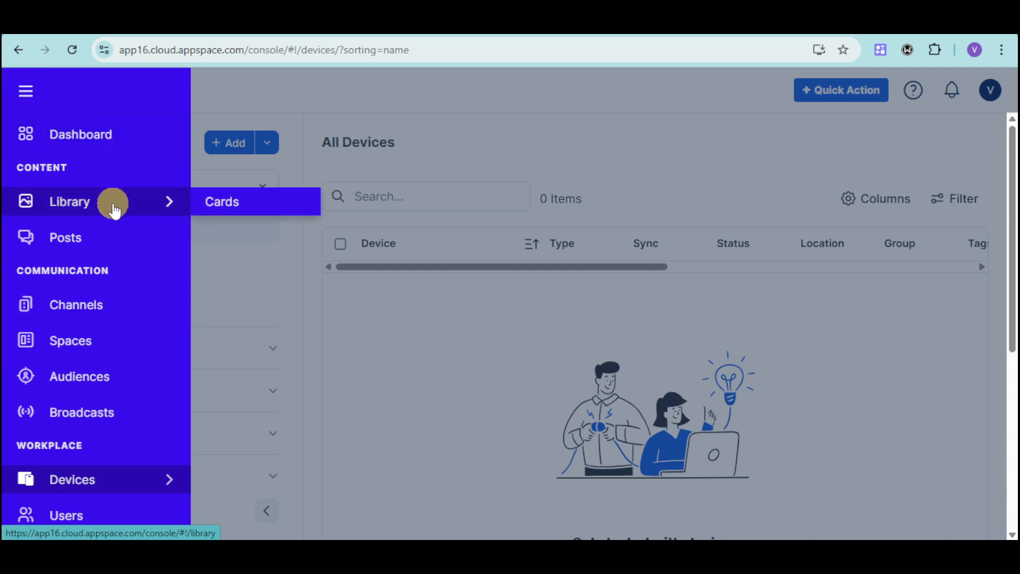
left_click(104, 235)
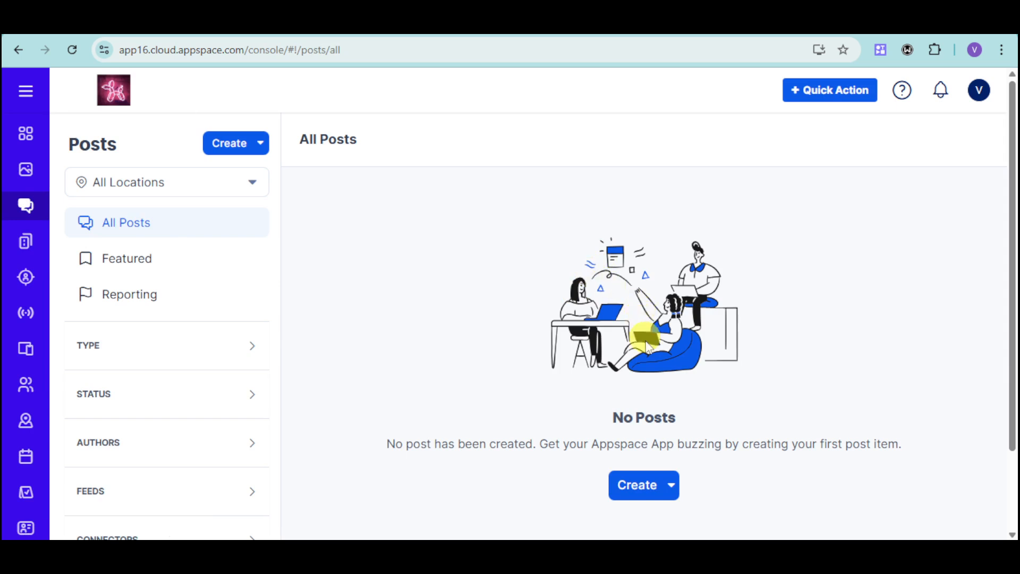
left_click(657, 492)
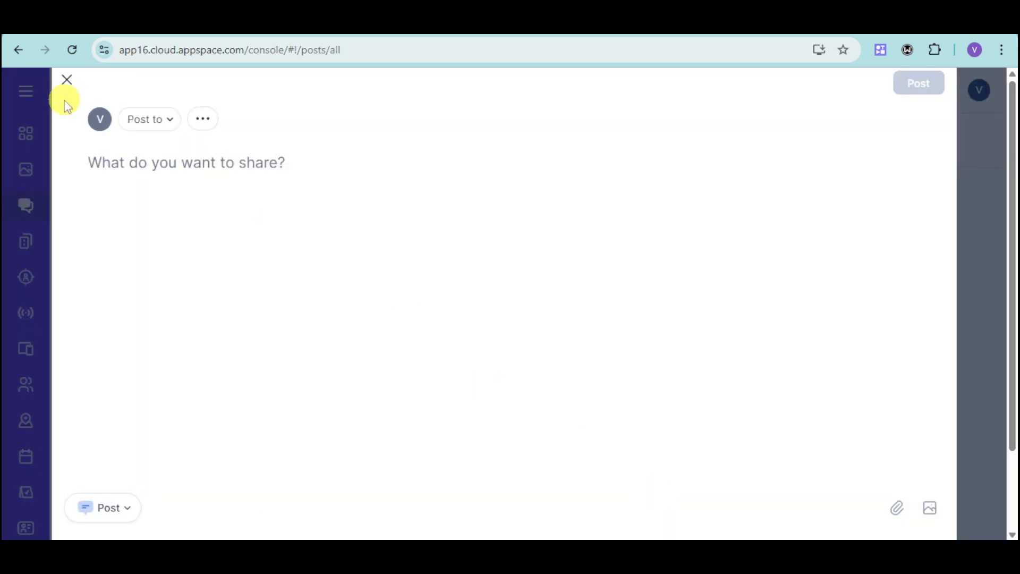
left_click(174, 173)
type("Meeting @11AM later")
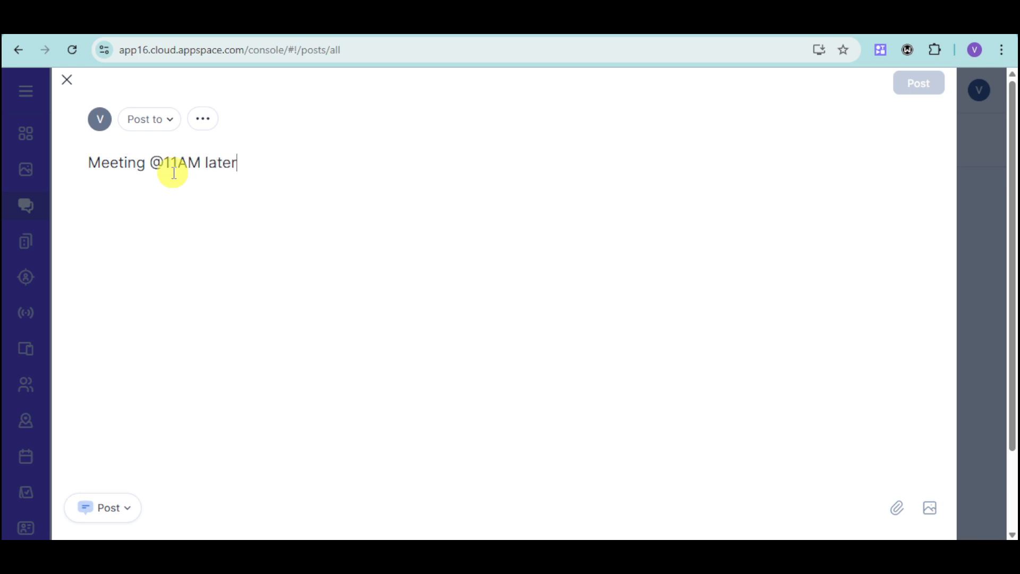
Step: Look for available destinations for the post, and return to the draft without choosing one
left_click(170, 118)
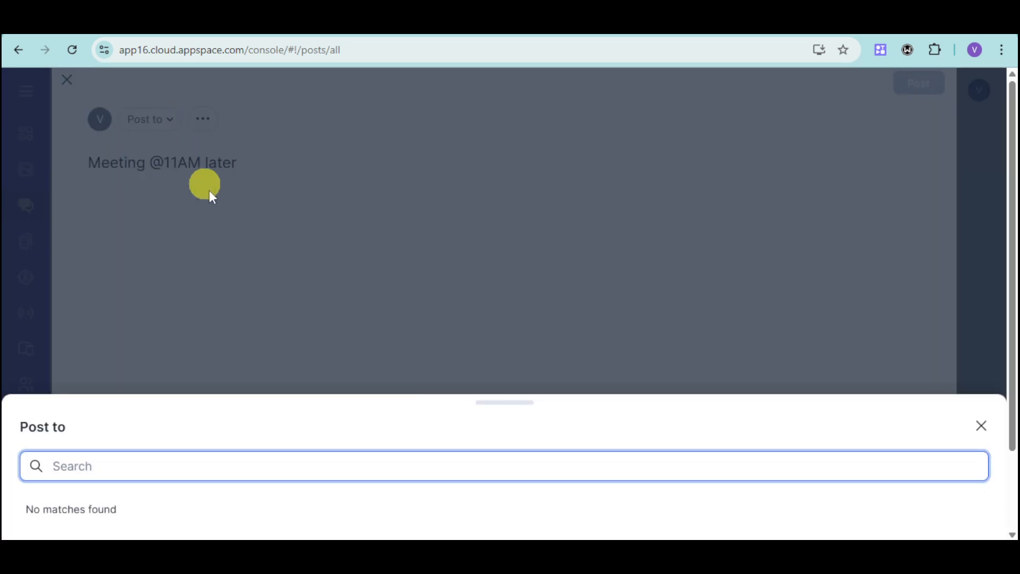
left_click(296, 264)
left_click(981, 425)
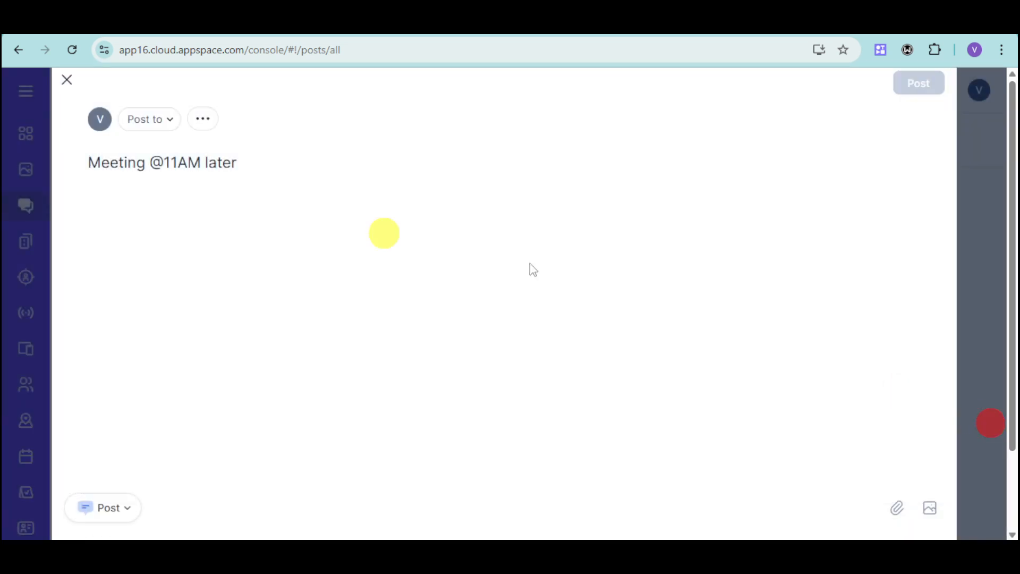
mouse_move(928, 101)
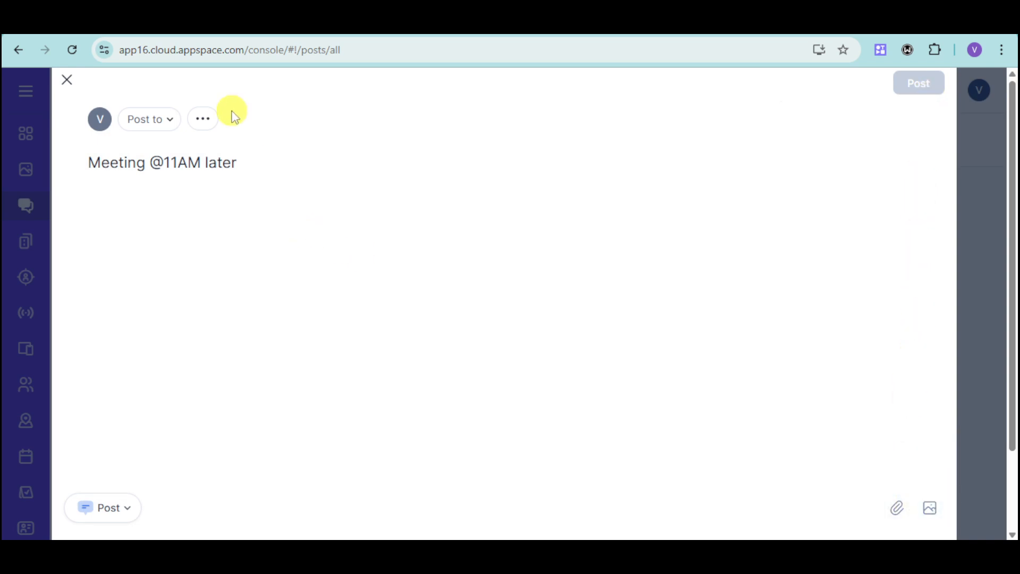
Step: Examine the draft post's settings for spaces, tags, schedule, author and featuring, and return to the draft
left_click(211, 122)
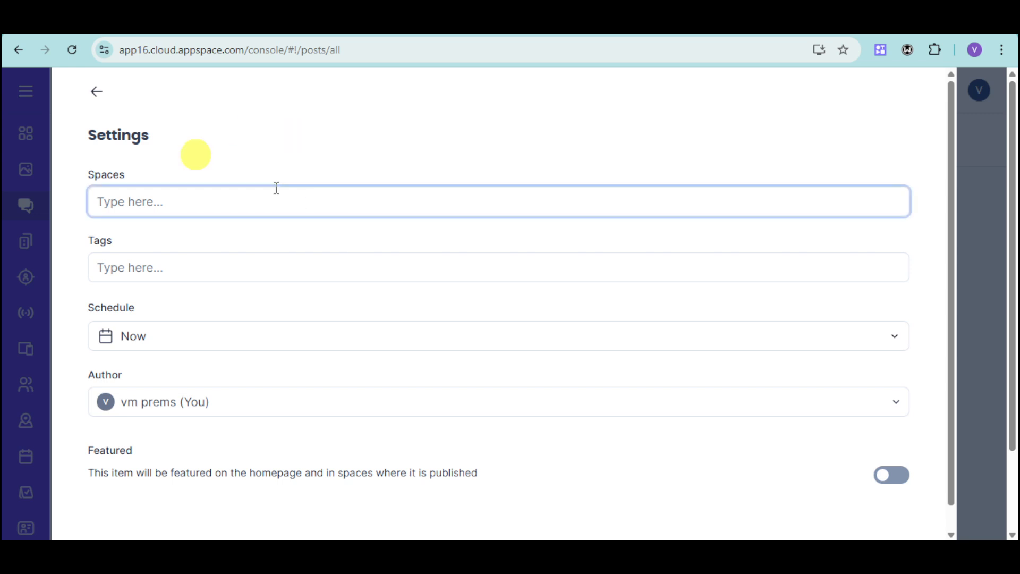
left_click(163, 200)
left_click(132, 135)
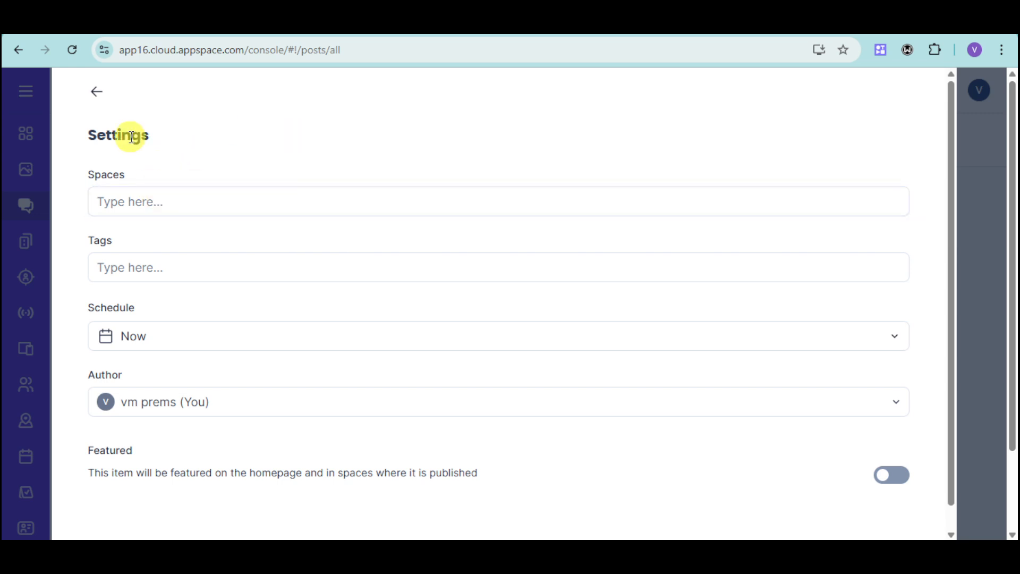
left_click(133, 201)
left_click(140, 257)
left_click(106, 120)
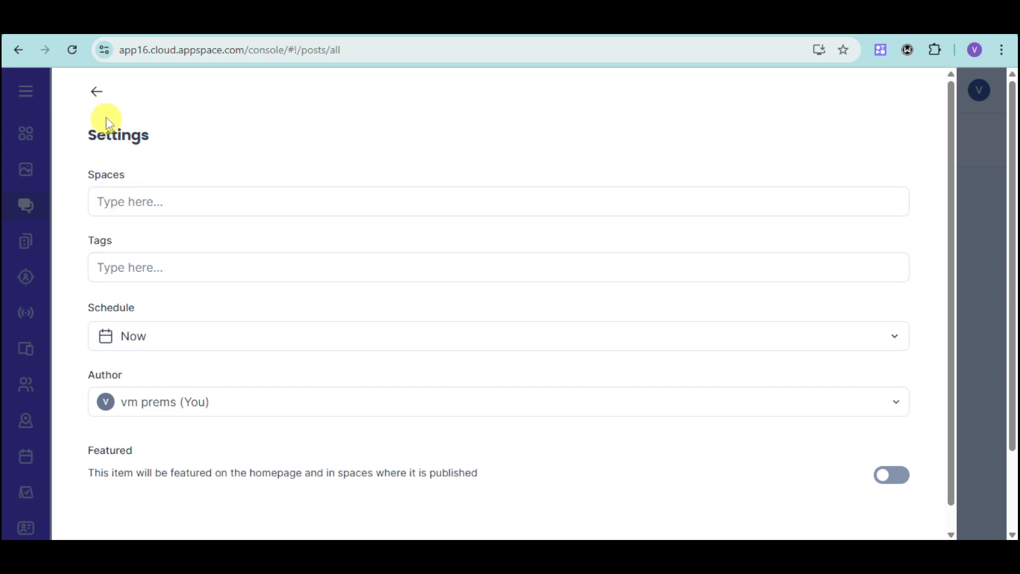
left_click(105, 97)
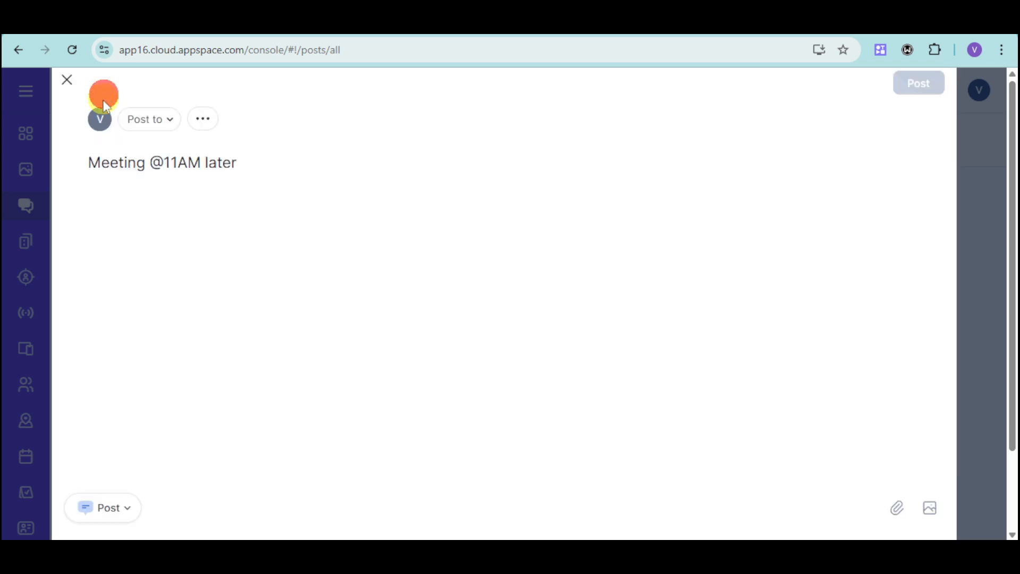
Step: Check the post destinations once more, and discard the unposted draft
left_click(175, 115)
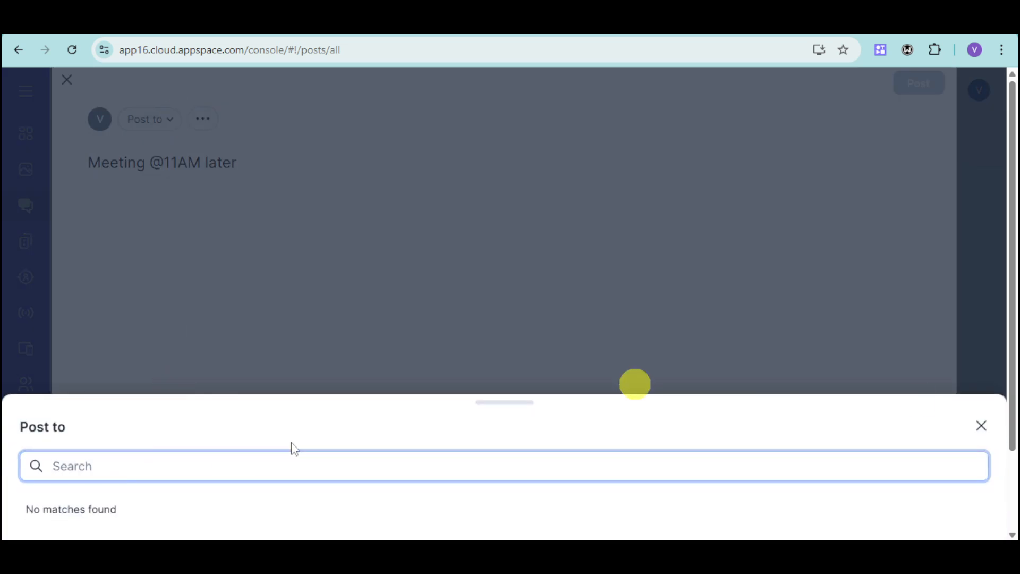
left_click(980, 425)
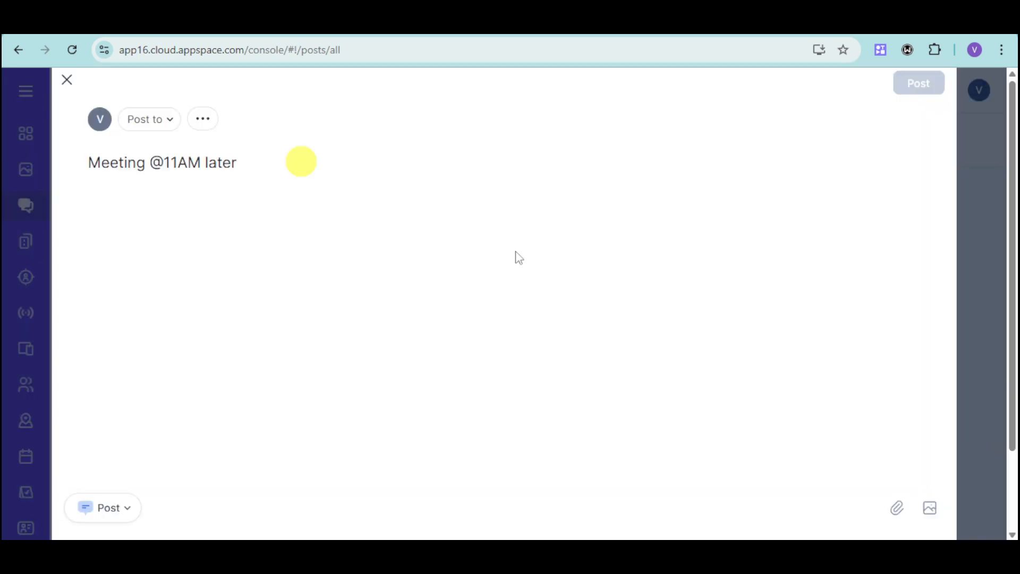
left_click(69, 78)
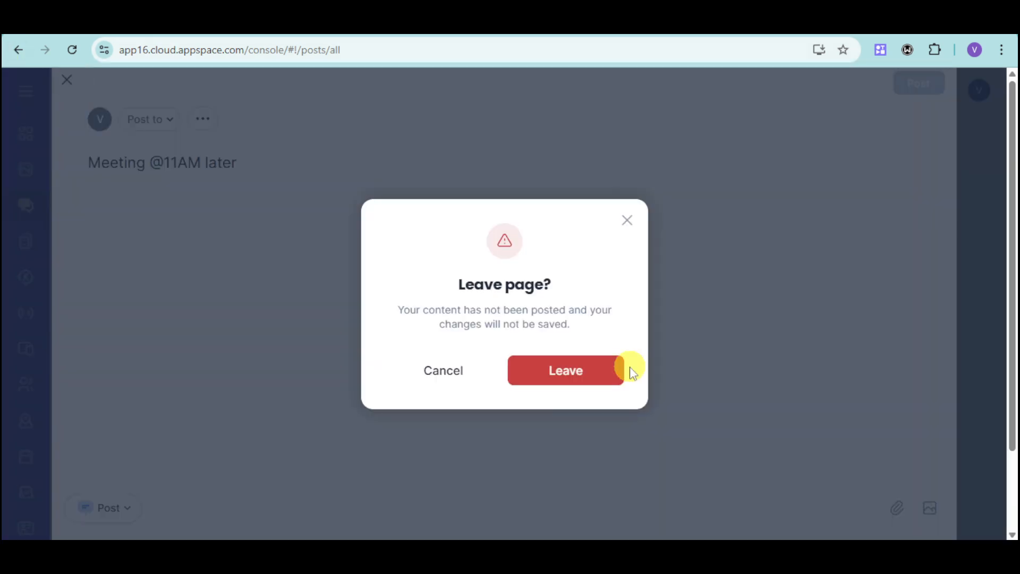
left_click(598, 379)
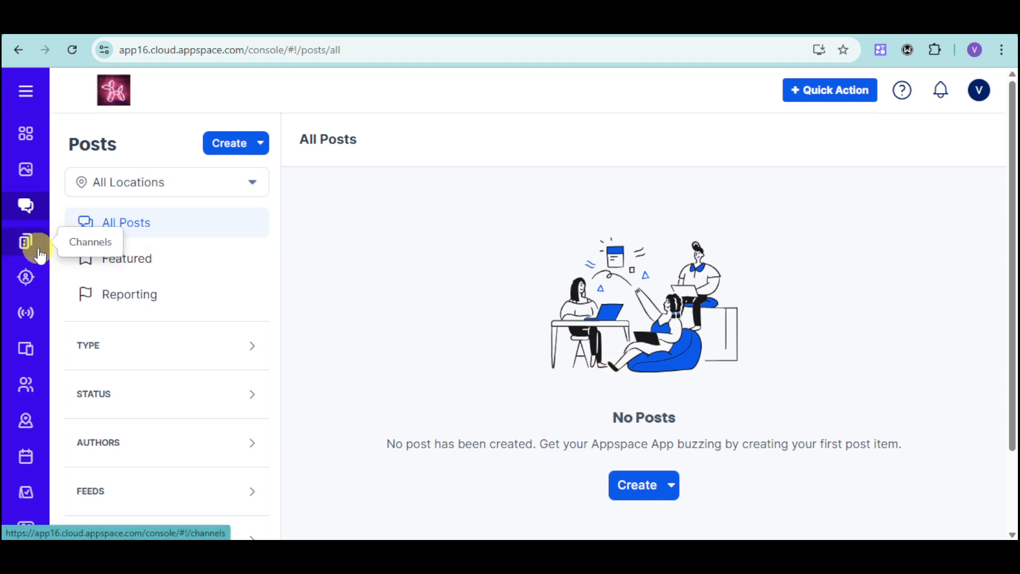
Step: Start creating the first audience with the name HR and the description "human resources"
left_click(37, 293)
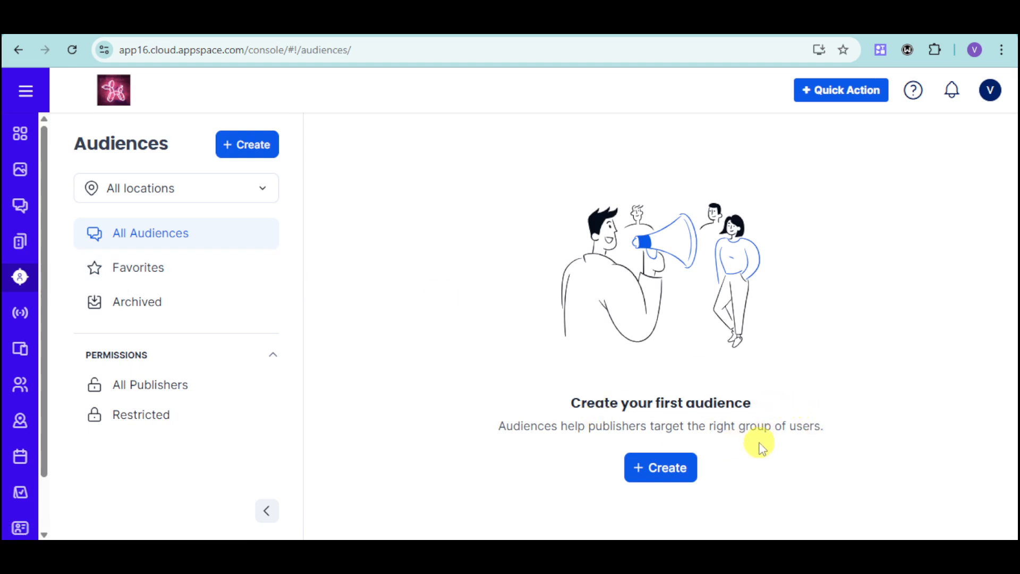
left_click(662, 470)
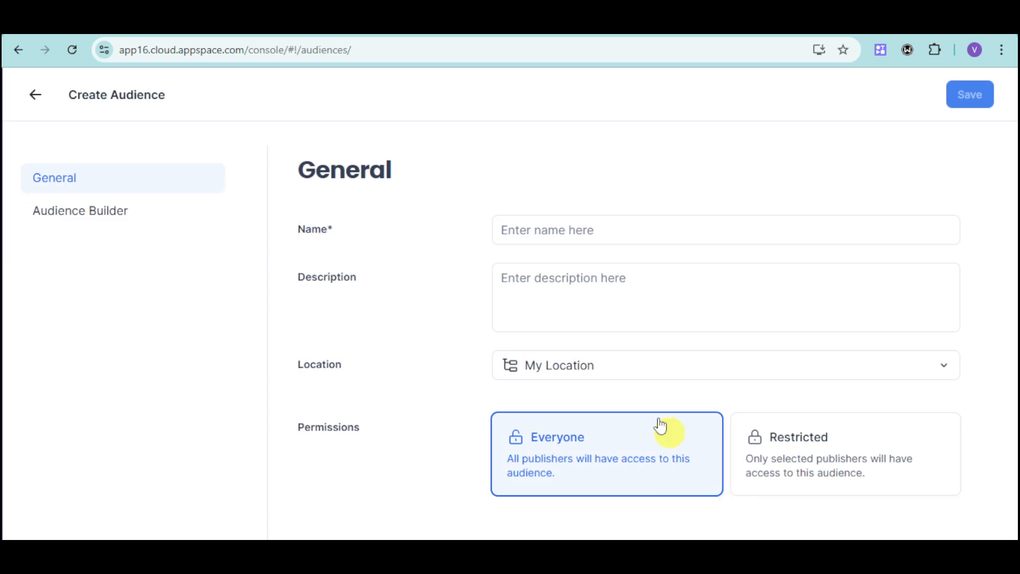
left_click(618, 231)
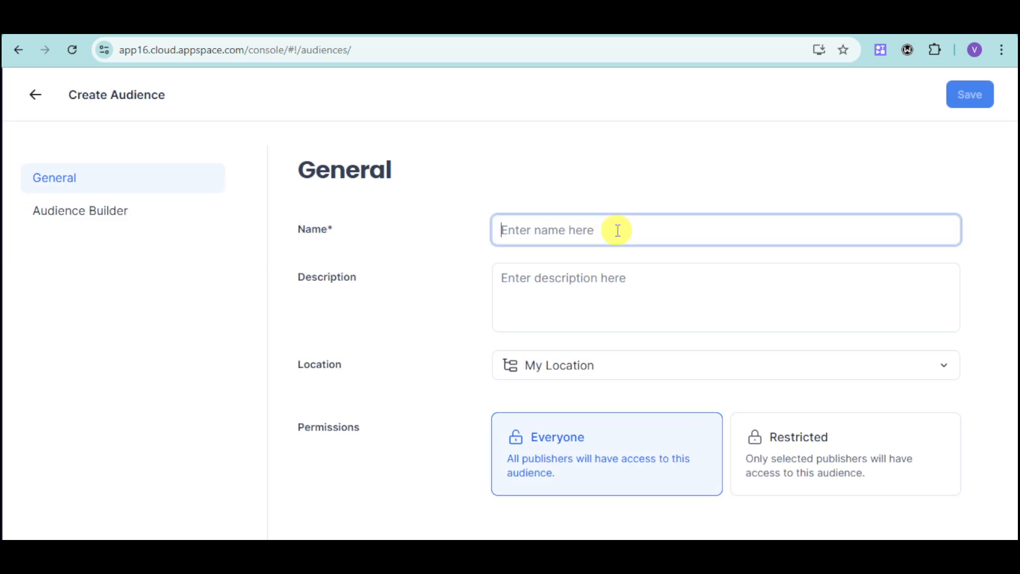
type("HR")
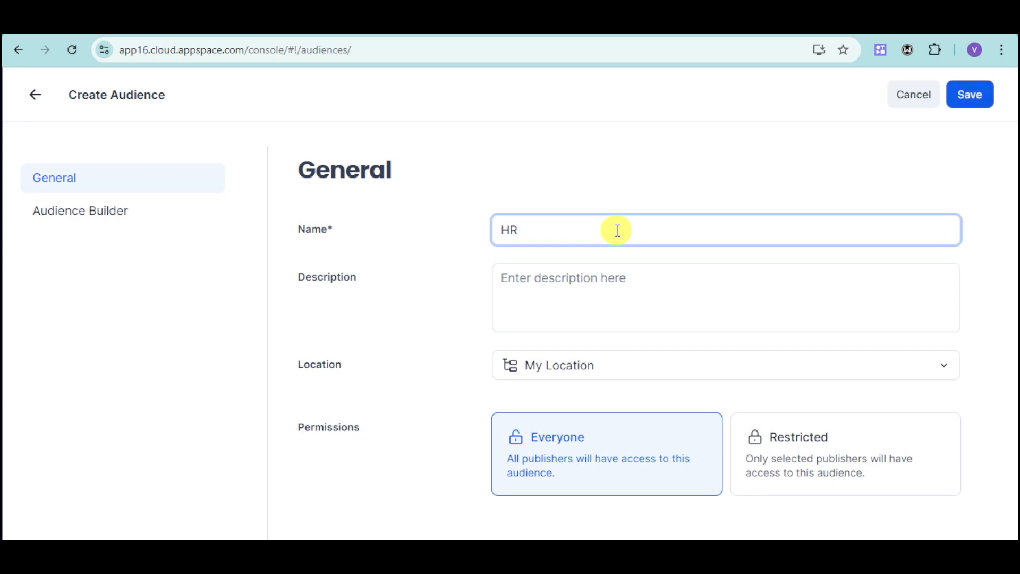
left_click(619, 296)
type("hum")
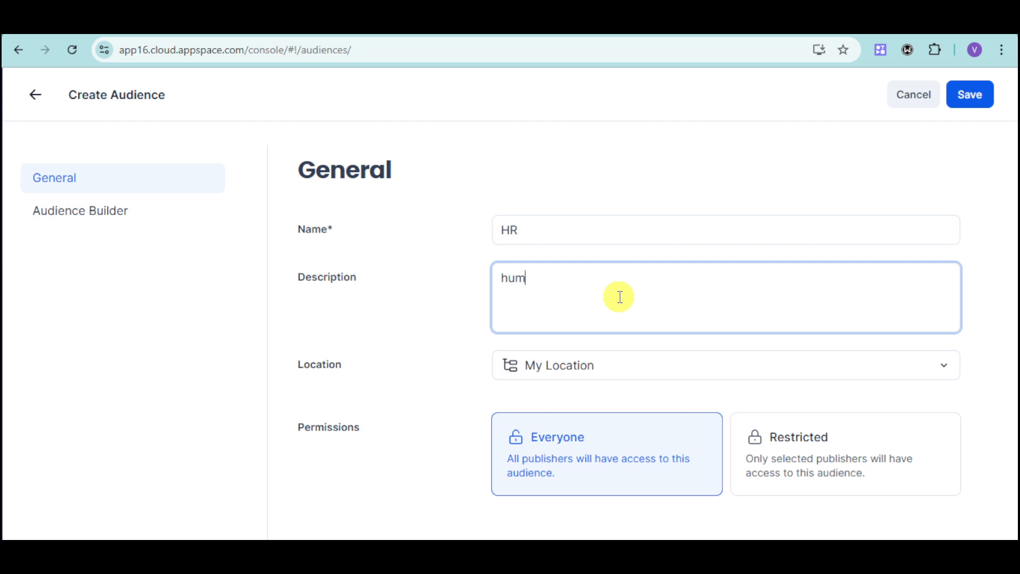
type("an resources")
Step: Keep My Location as the audience's location, set its permissions to Restricted, and save the audience
left_click(605, 374)
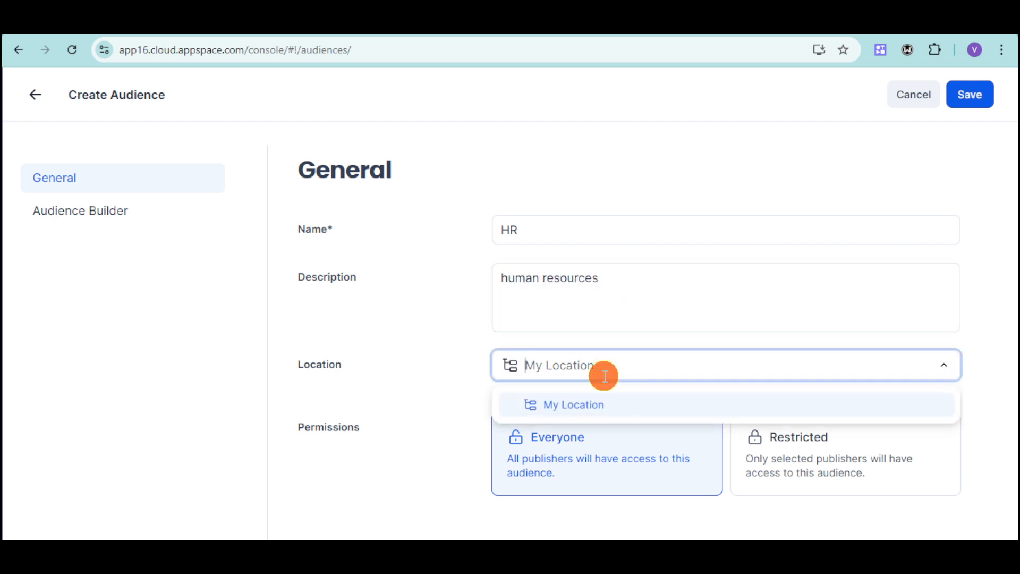
left_click(405, 459)
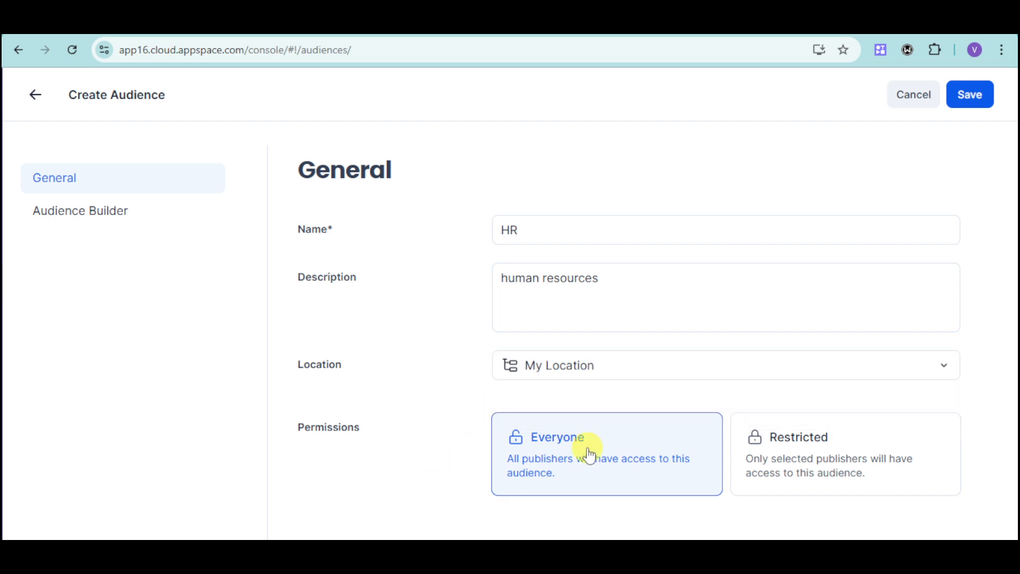
left_click(898, 460)
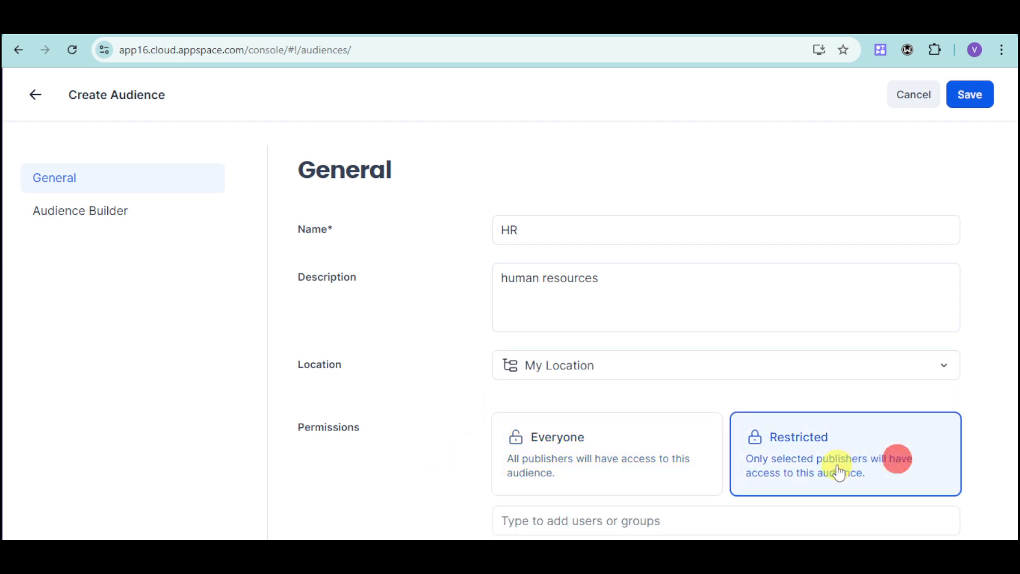
left_click(569, 519)
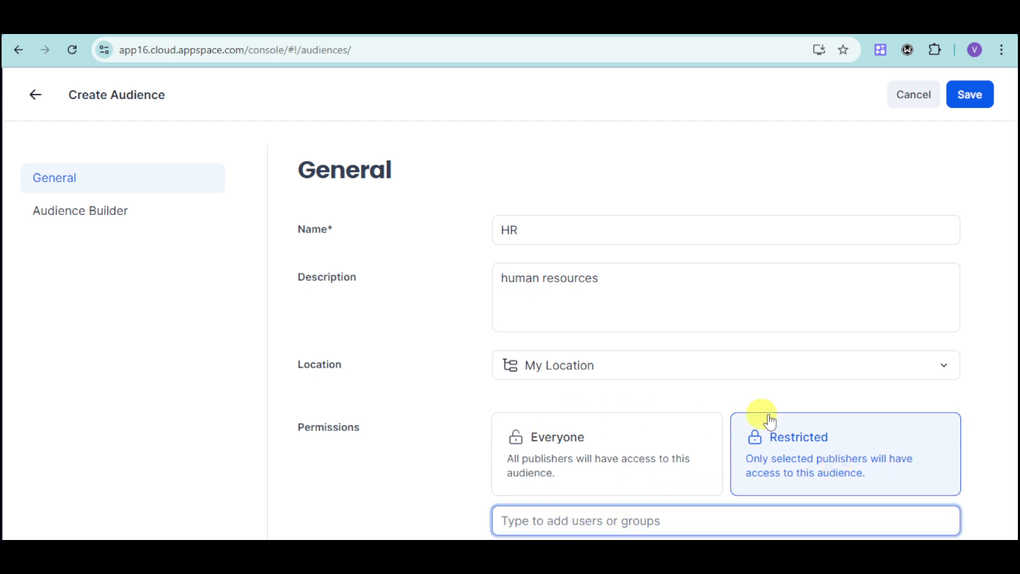
left_click(853, 282)
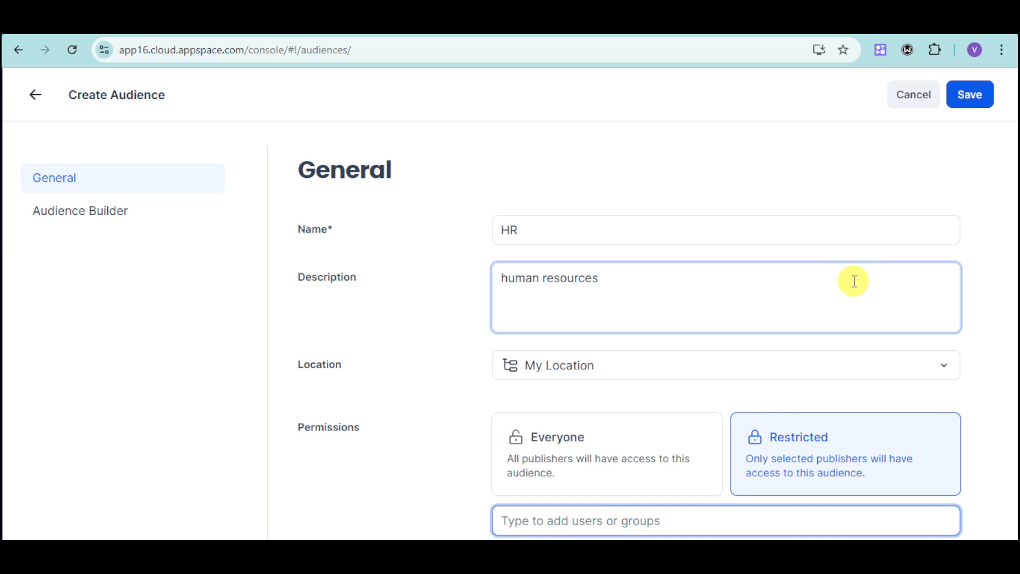
left_click(983, 95)
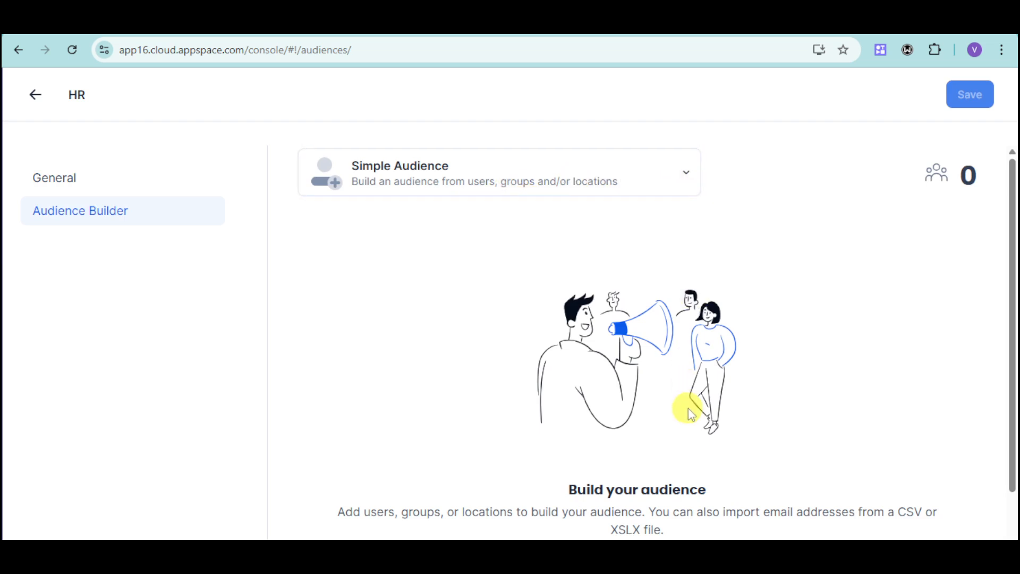
Step: Check which audience types the HR audience can be built as, and return to the audiences list without changing it
left_click(671, 172)
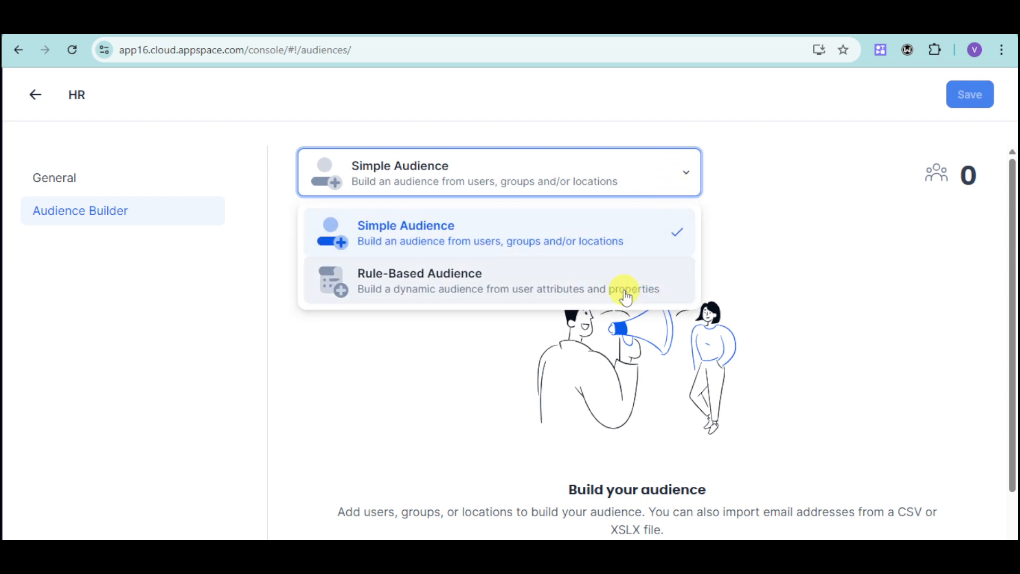
left_click(821, 294)
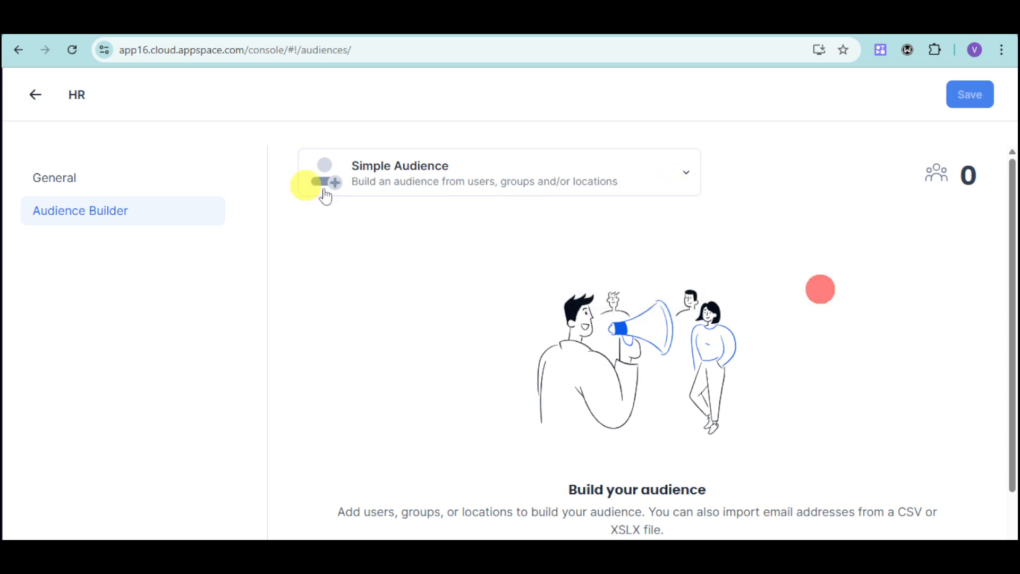
left_click(36, 97)
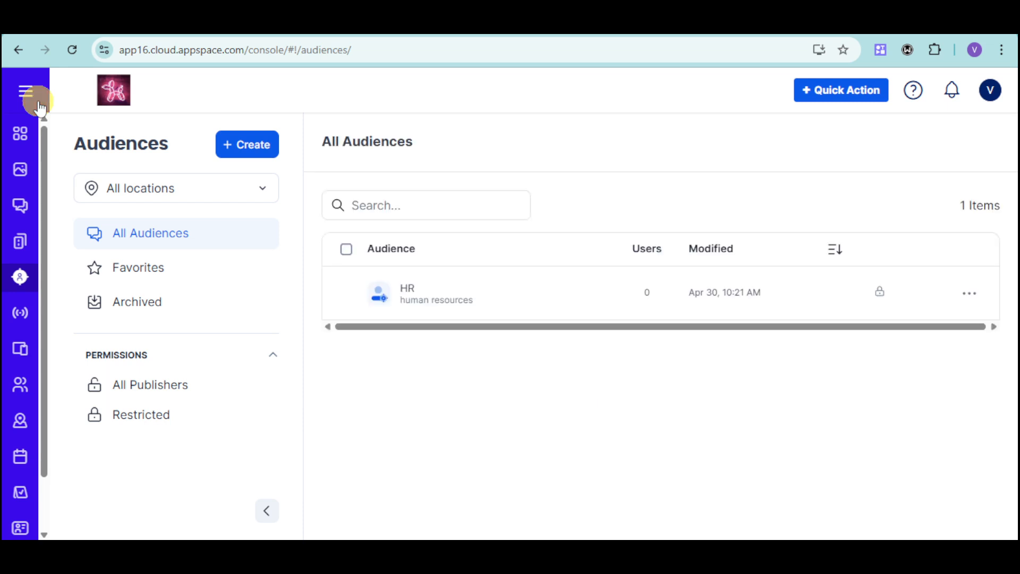
Step: Go to the Broadcasts section and look through its overview page and categories
left_click(18, 316)
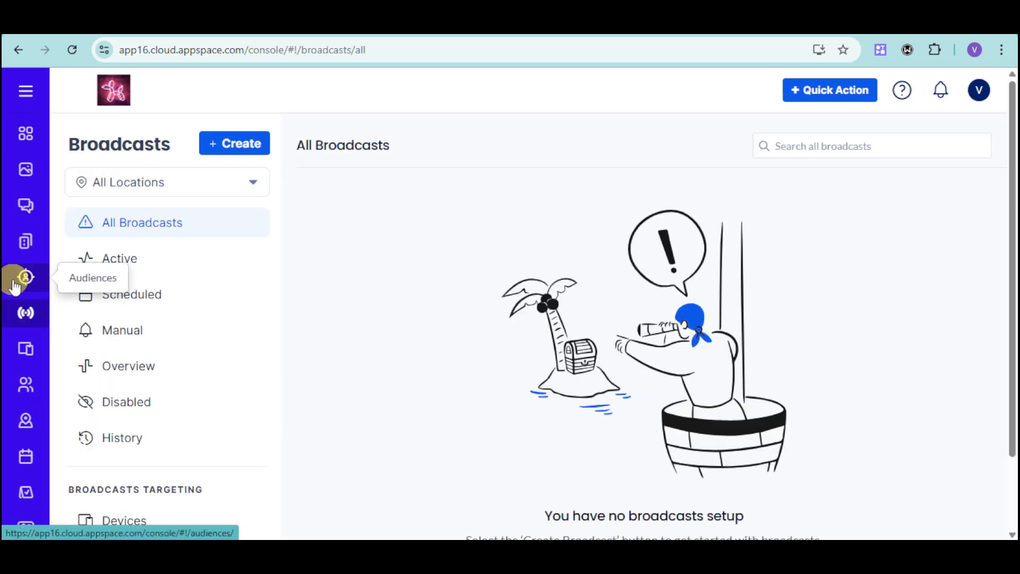
scroll(436, 388, "down", 2)
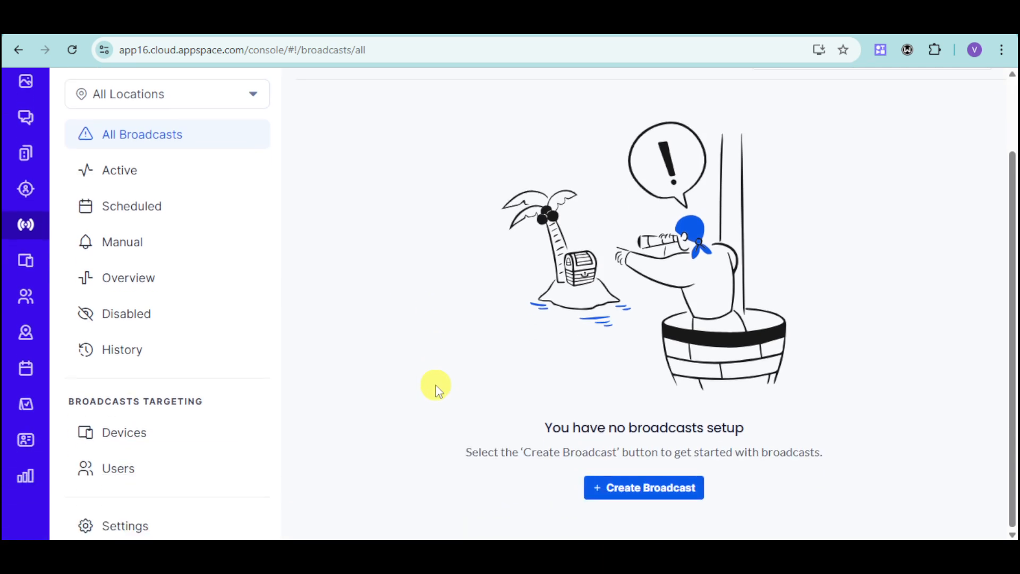
scroll(436, 387, "up", 2)
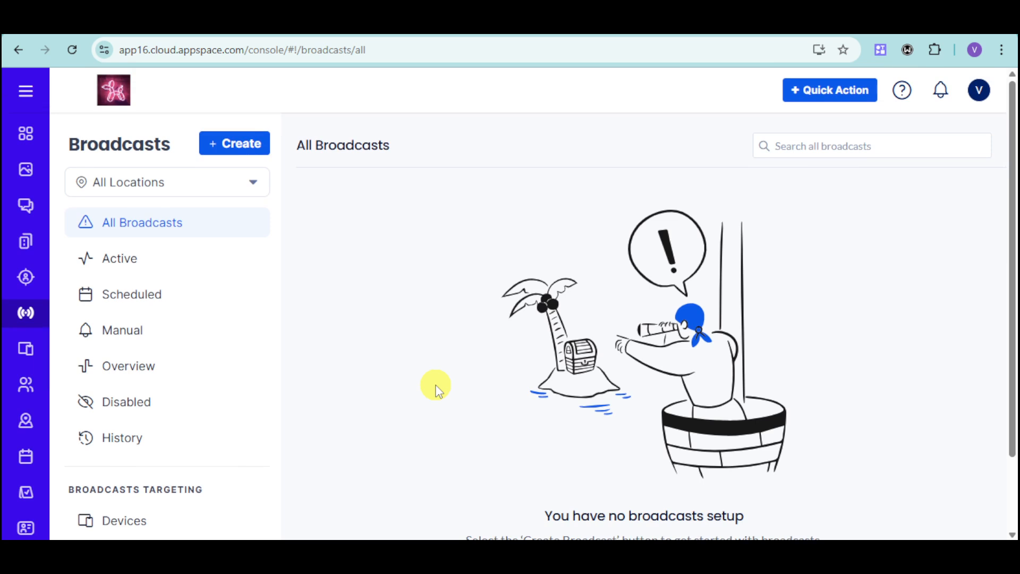
Step: Start a new broadcast titled "meeting", and discard it unsaved after reviewing its message and priority options
left_click(234, 146)
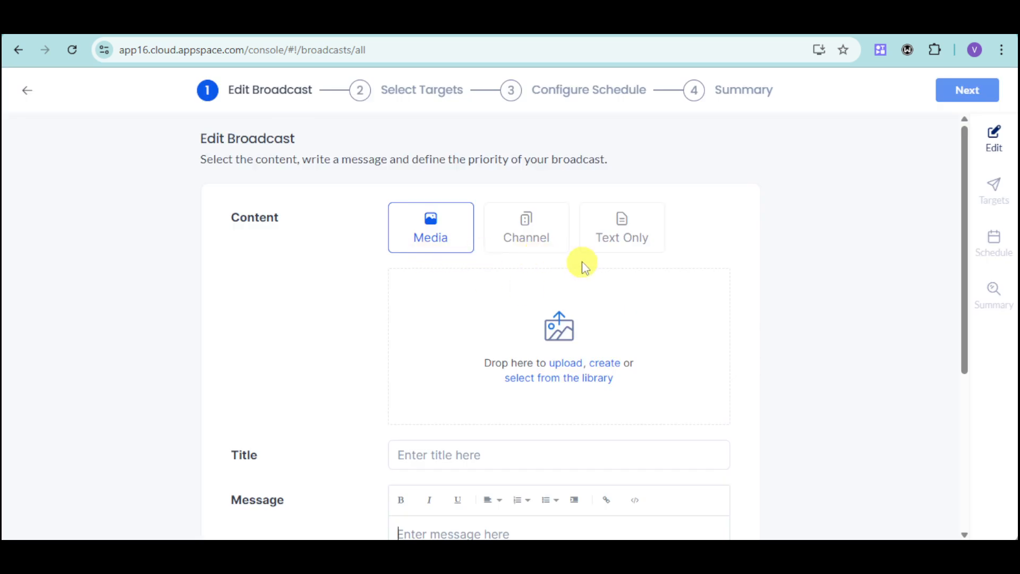
scroll(552, 355, "down", 1)
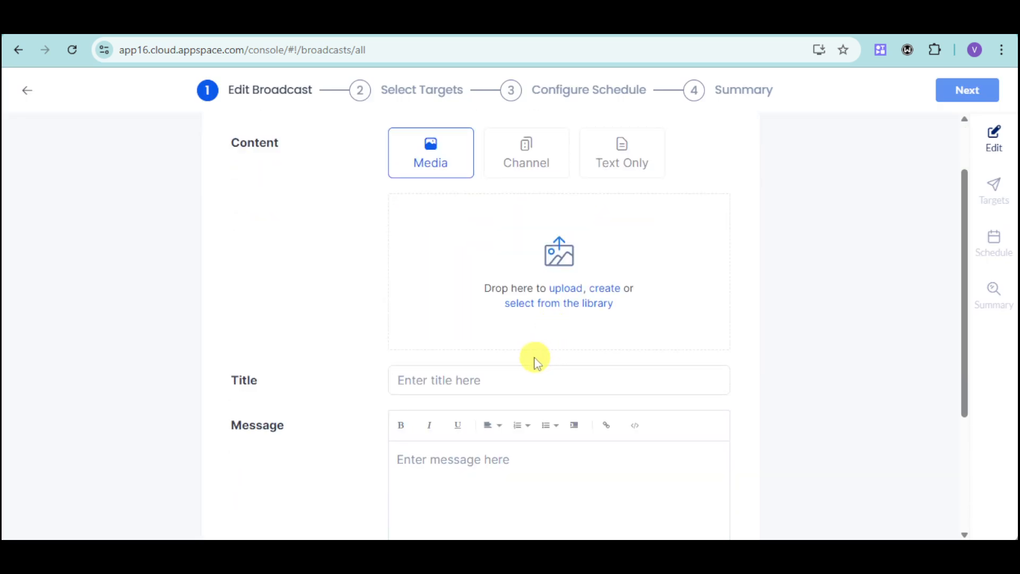
left_click(505, 381)
type("meetoi")
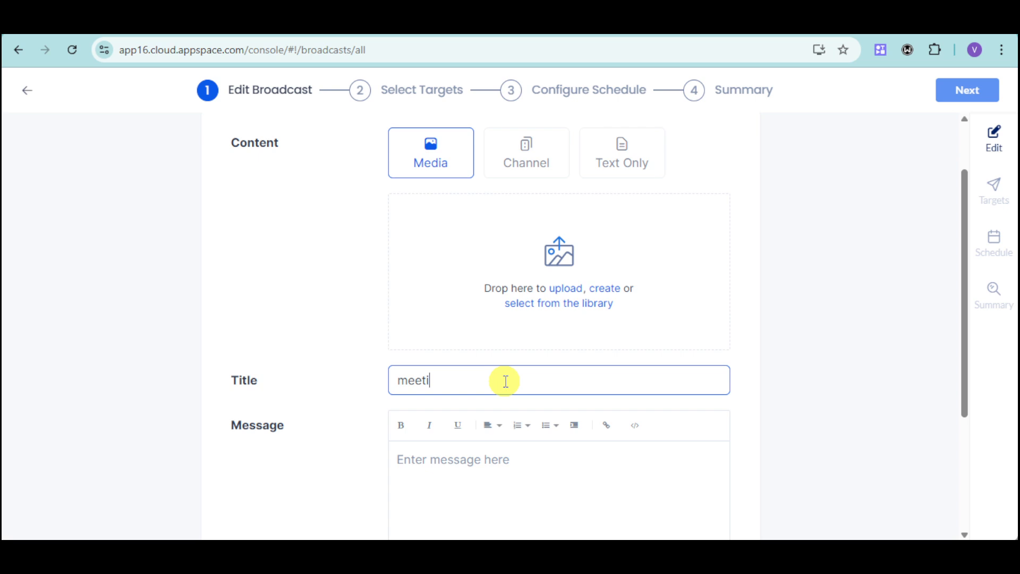
scroll(505, 381, "down", 2)
scroll(521, 382, "down", 1)
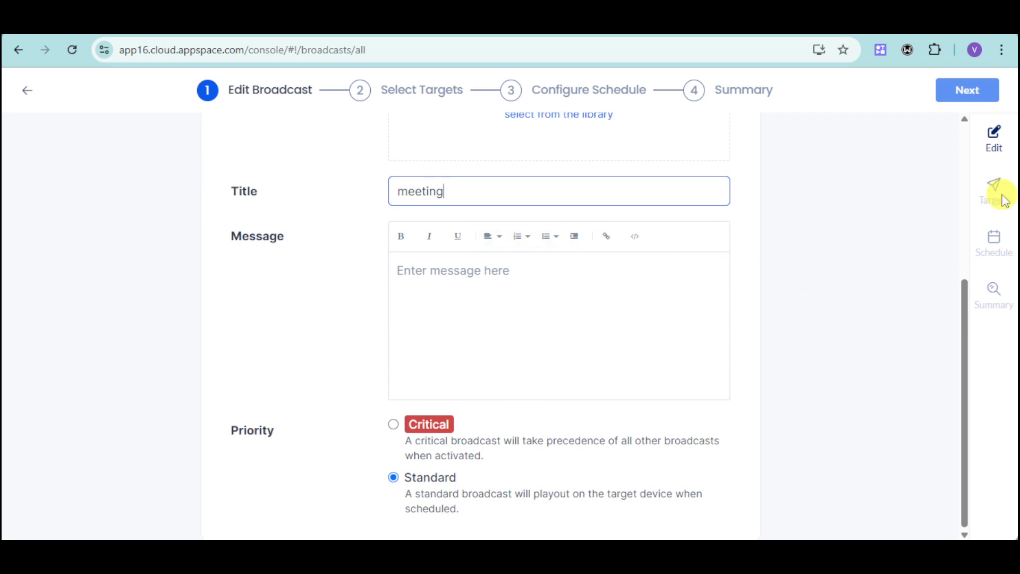
scroll(801, 321, "up", 5)
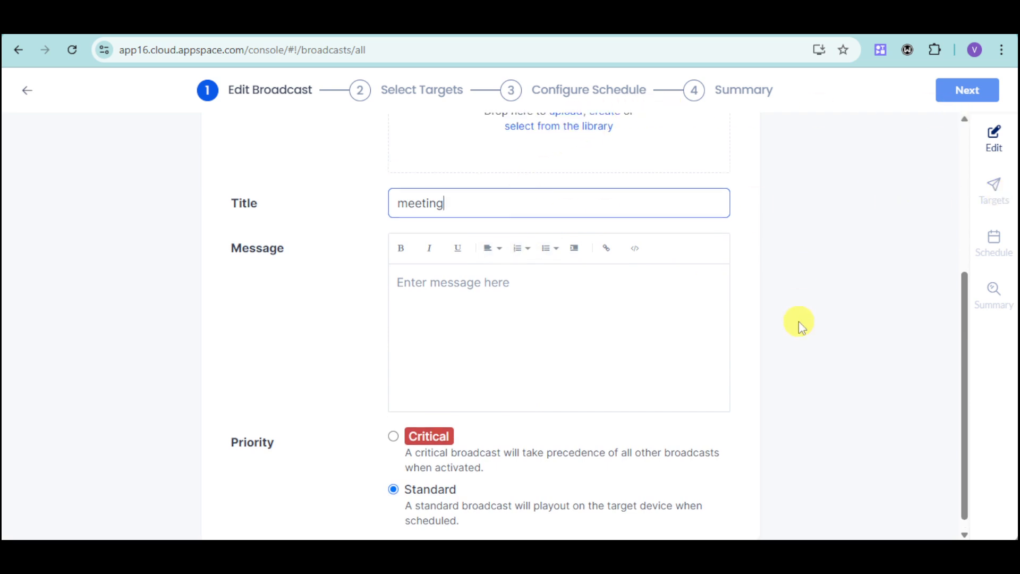
left_click(27, 89)
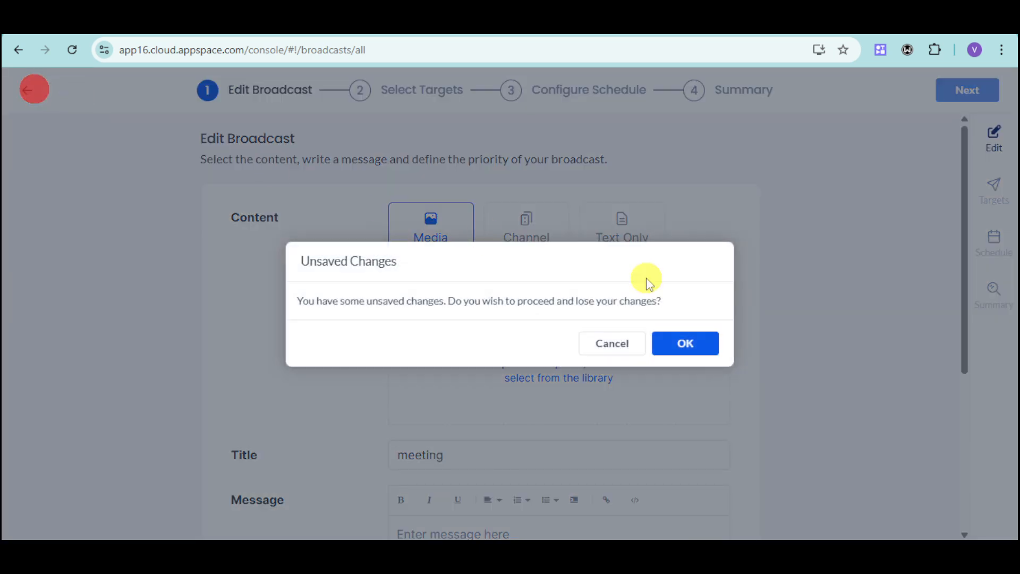
left_click(687, 344)
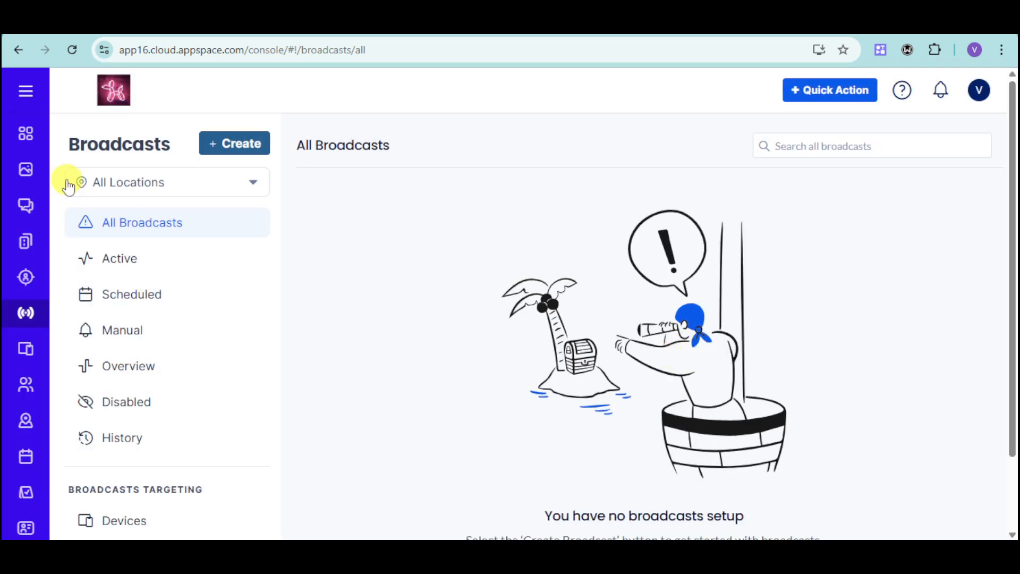
Step: Expand the main navigation to show the names of all console sections
left_click(25, 90)
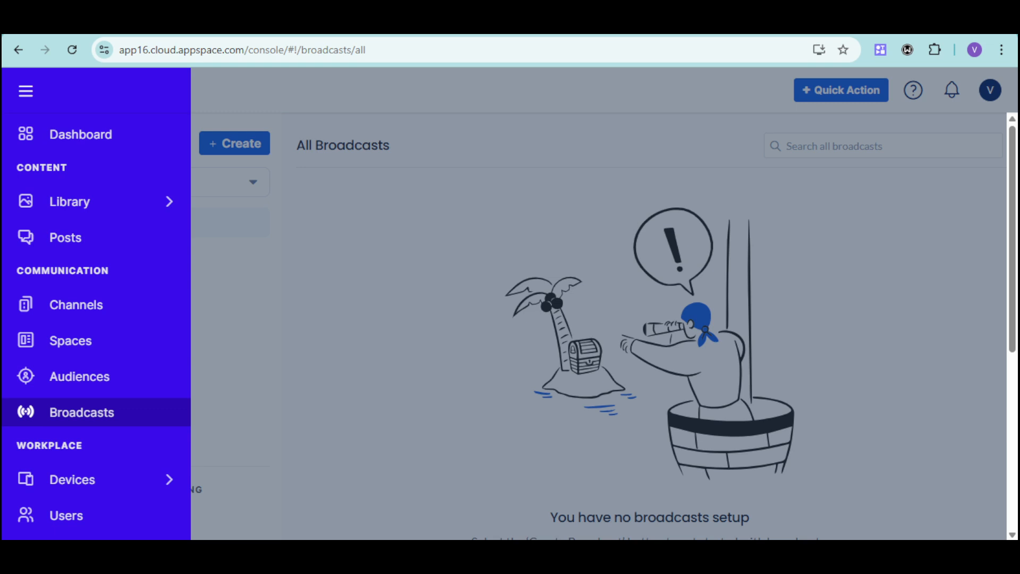
key("Tab")
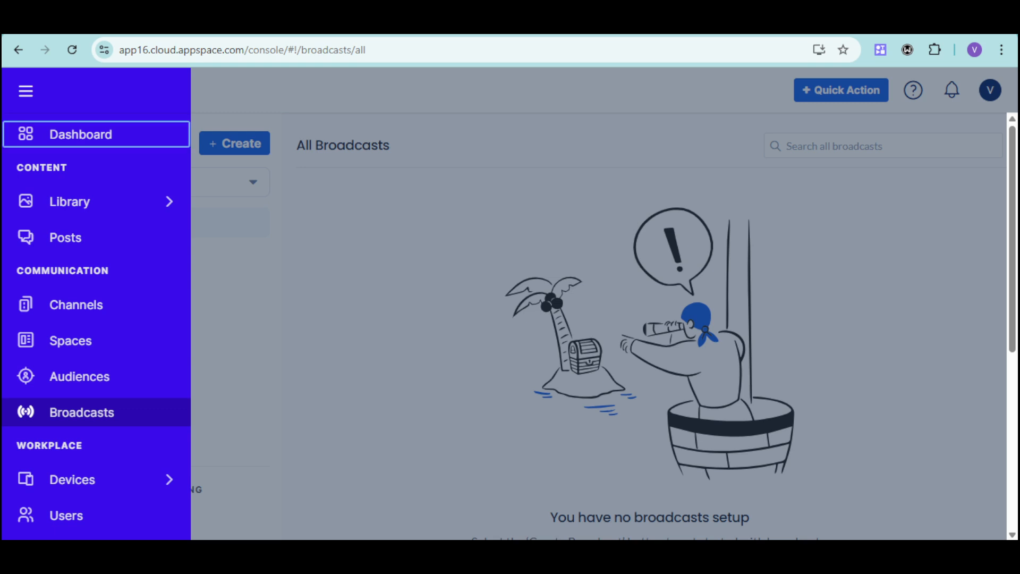